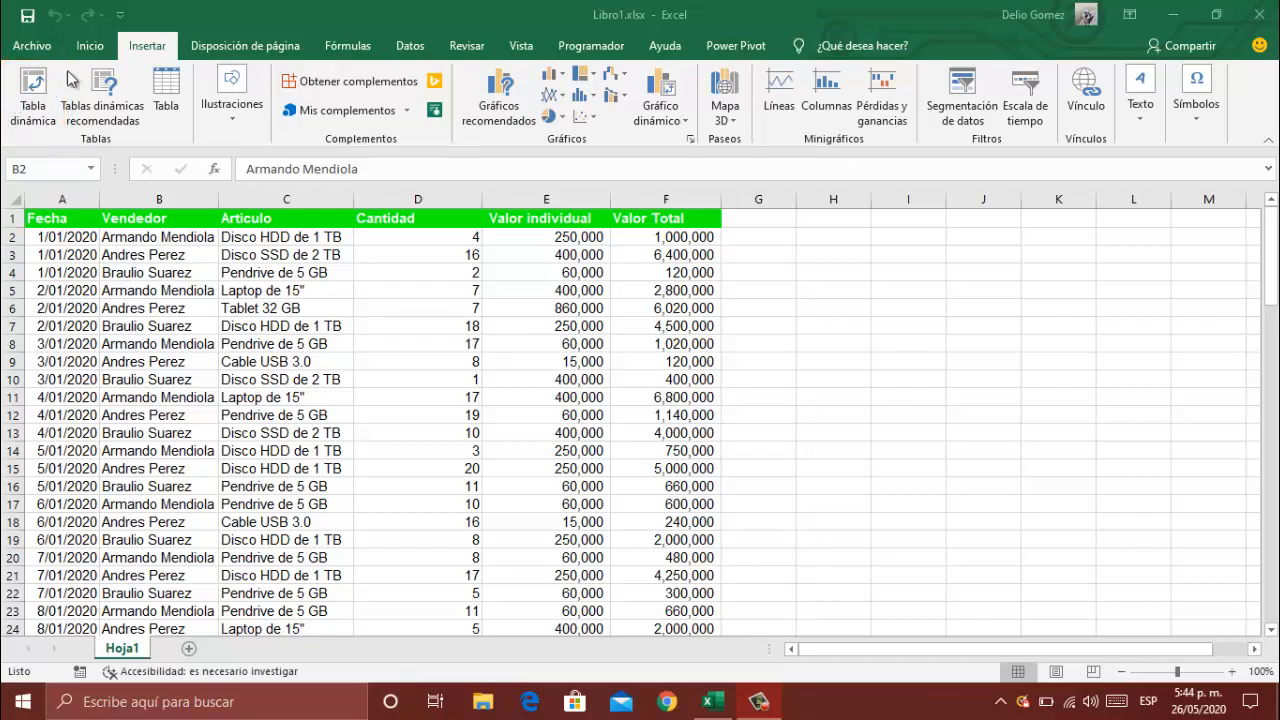
Create a pivot table from the range Hoja1!$A$1:$F$100, placing the report on a new worksheet.
{"action": "left_click", "coordinate": [35, 97]}
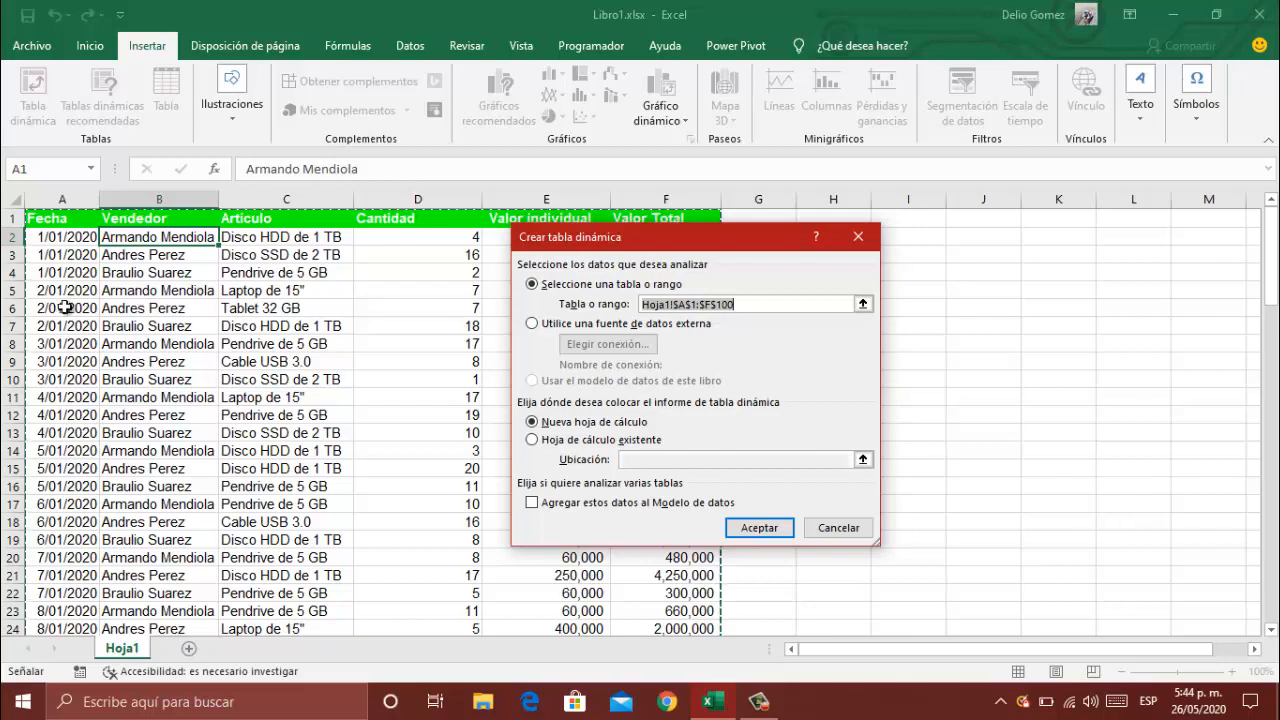
{"action": "left_click", "coordinate": [532, 441]}
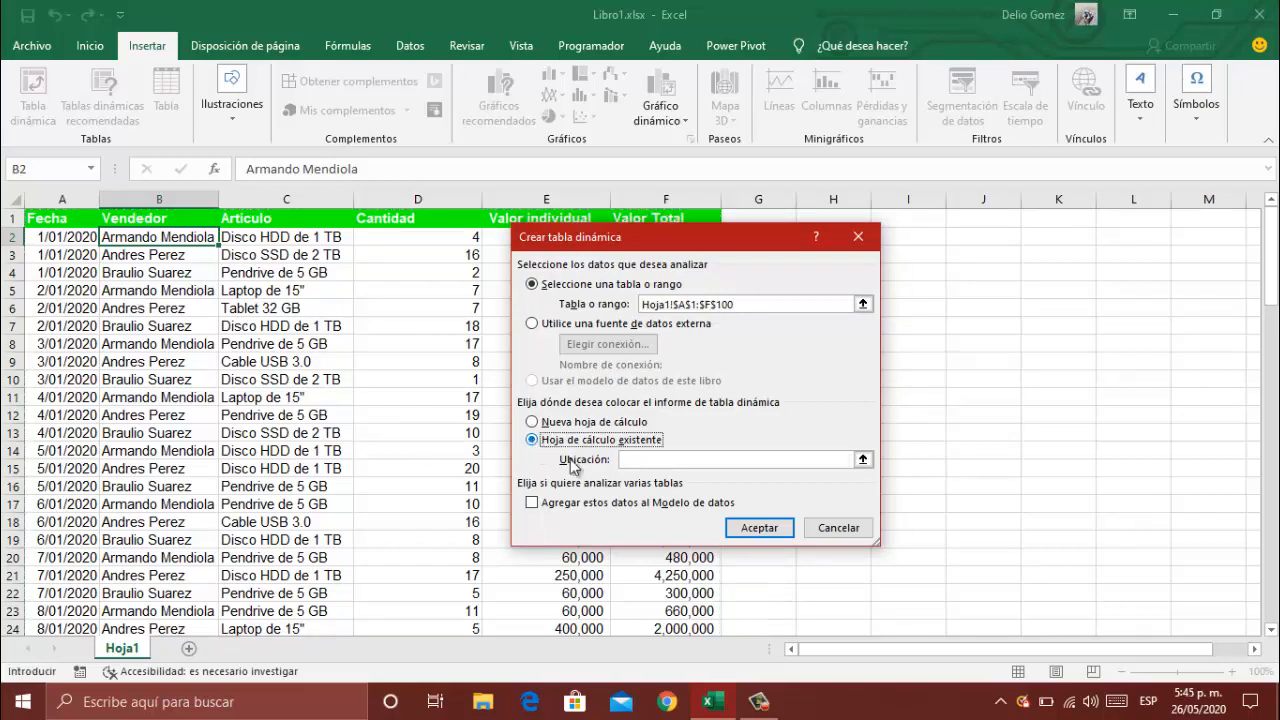
{"action": "left_click", "coordinate": [958, 221]}
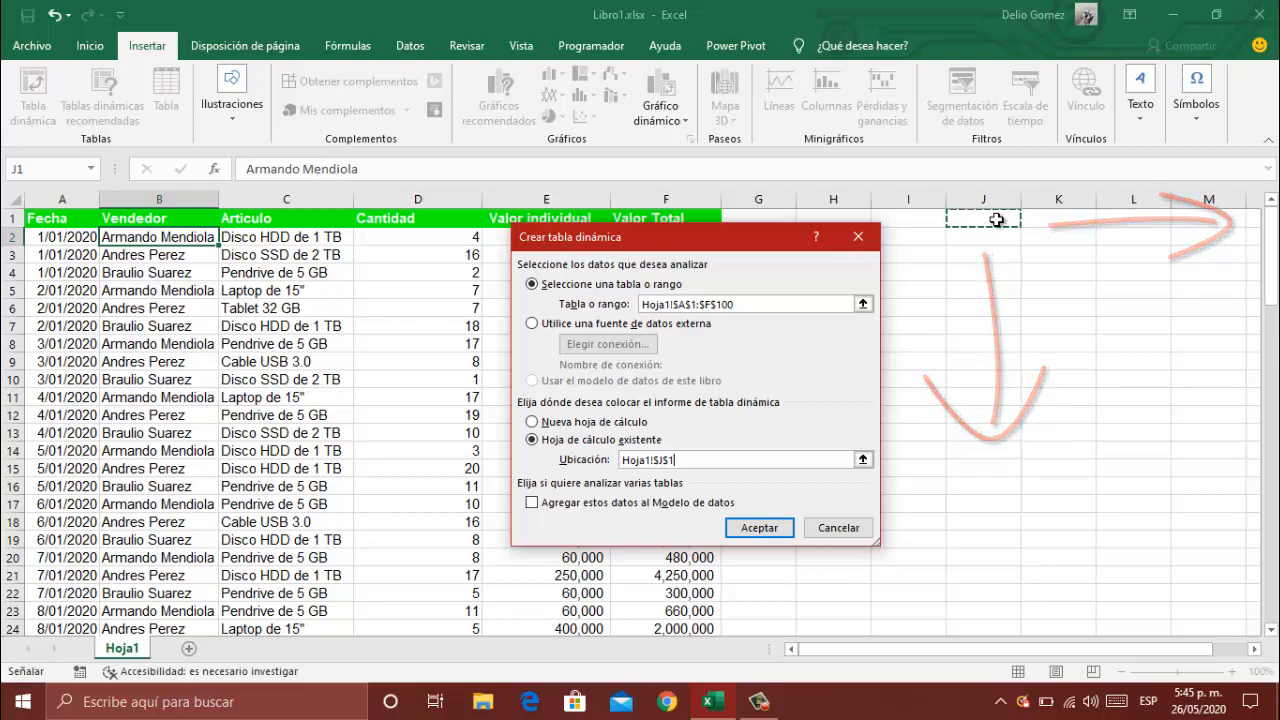
{"action": "left_click", "coordinate": [533, 422]}
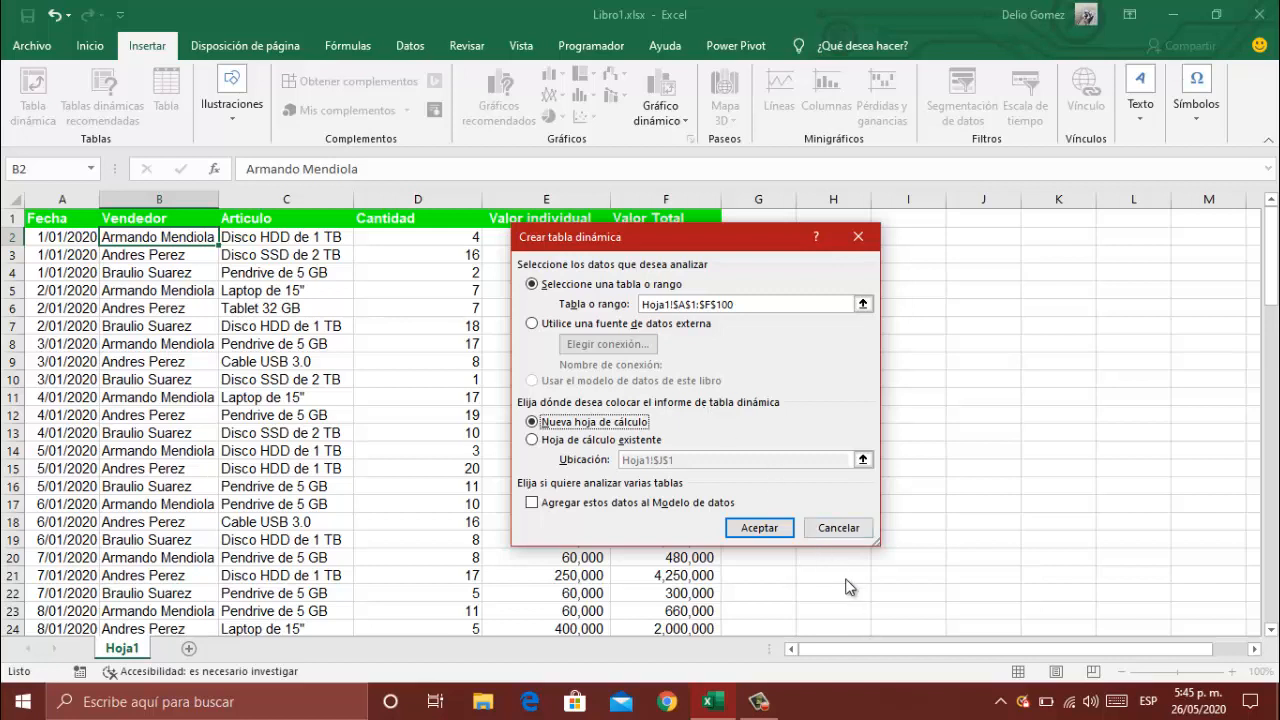
{"action": "left_click", "coordinate": [757, 528]}
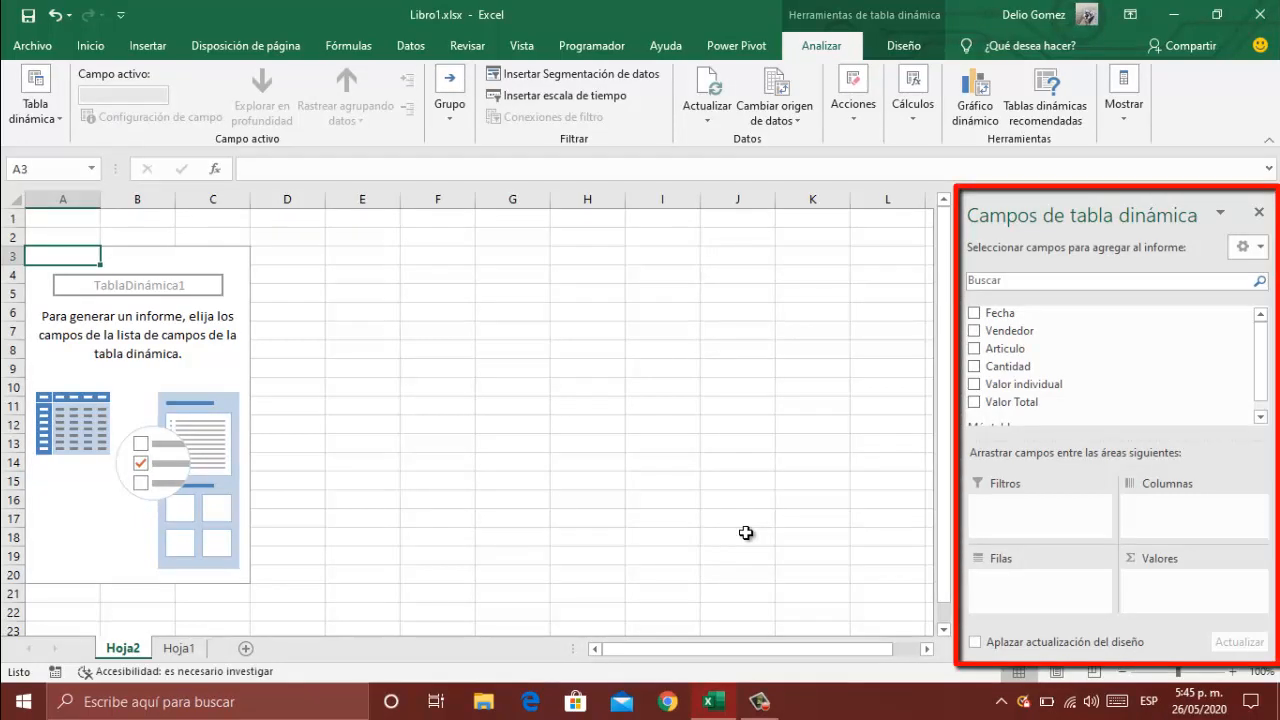
Add the Articulo field to the rows of the new pivot table on Hoja2.
{"action": "scroll", "coordinate": [1040, 345], "scroll_direction": "down", "scroll_amount": 1}
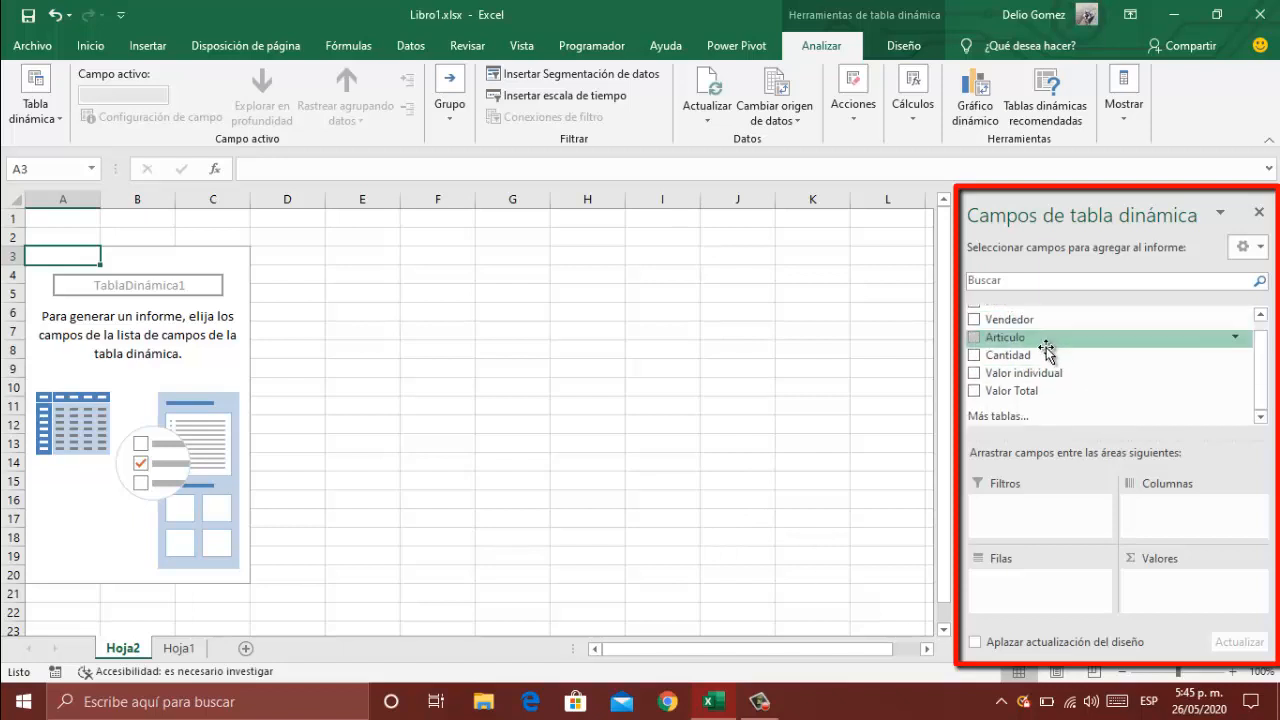
{"action": "scroll", "coordinate": [1045, 350], "scroll_direction": "up", "scroll_amount": 1}
{"action": "left_click", "coordinate": [178, 648]}
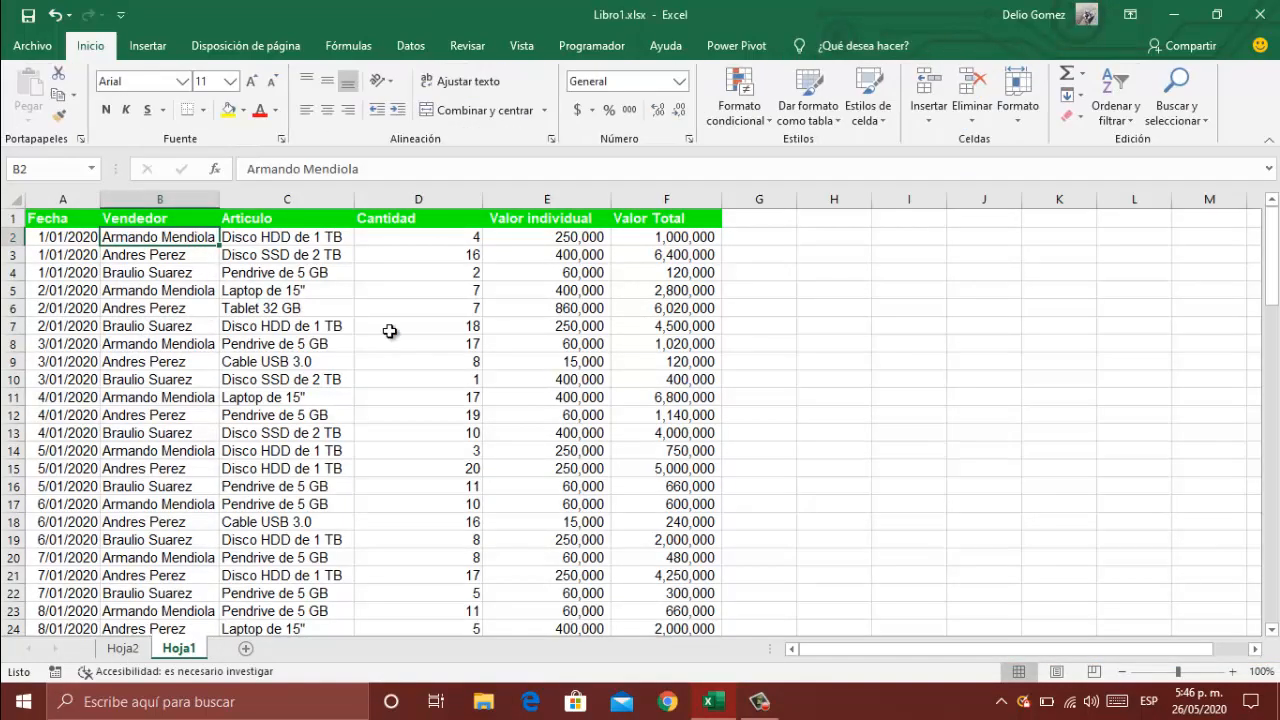
{"action": "left_click", "coordinate": [122, 648]}
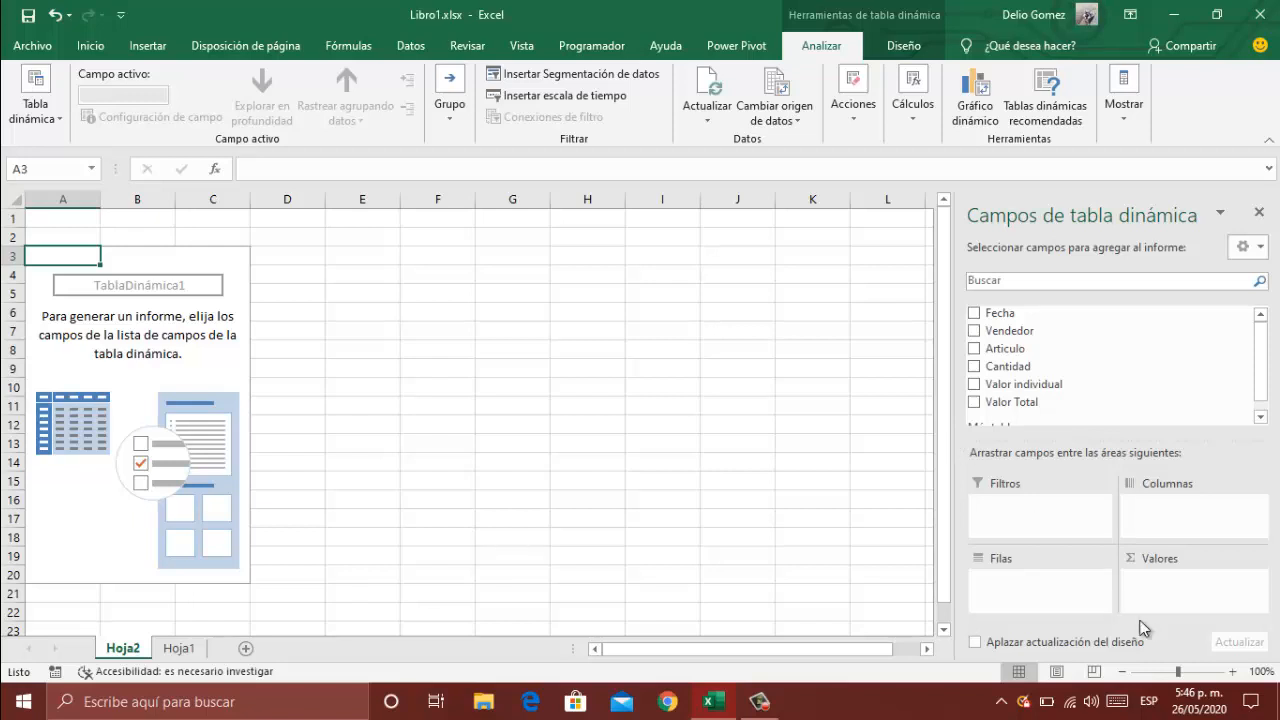
{"action": "left_click", "coordinate": [975, 349]}
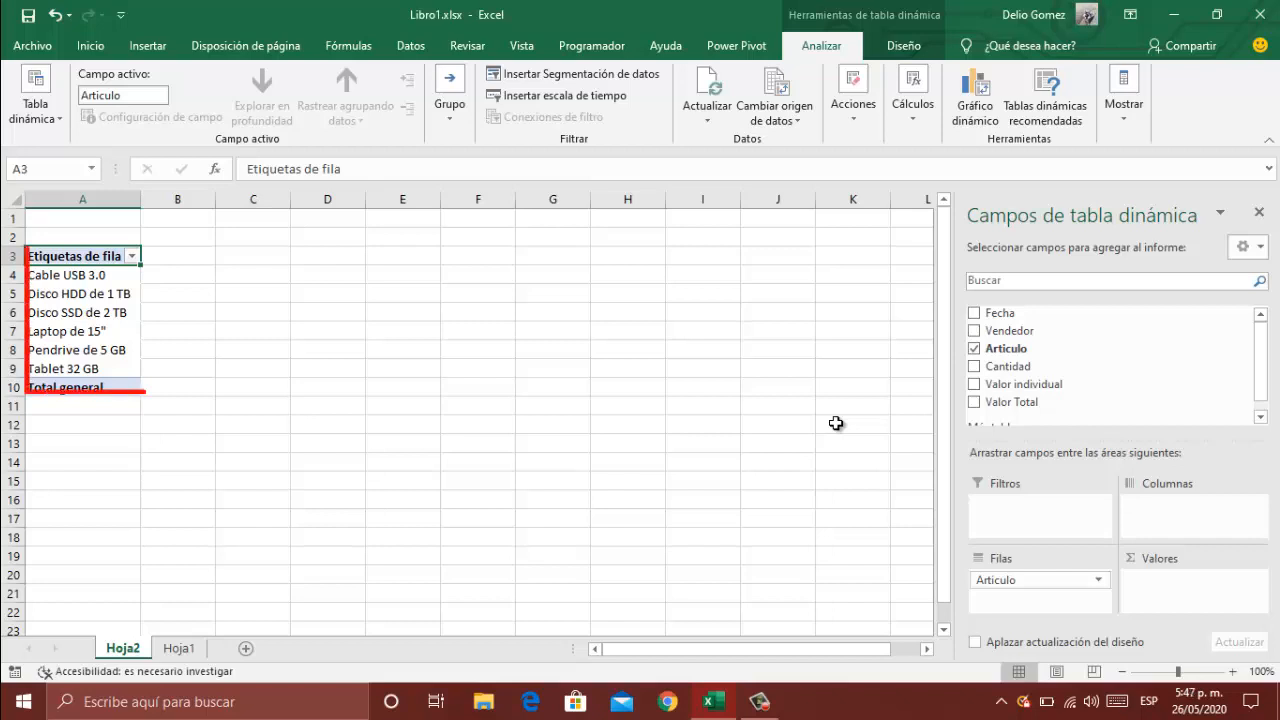
Check the Articulo column in the Hoja1 source data and add Vendedor as the pivot table's column field.
{"action": "left_click", "coordinate": [178, 648]}
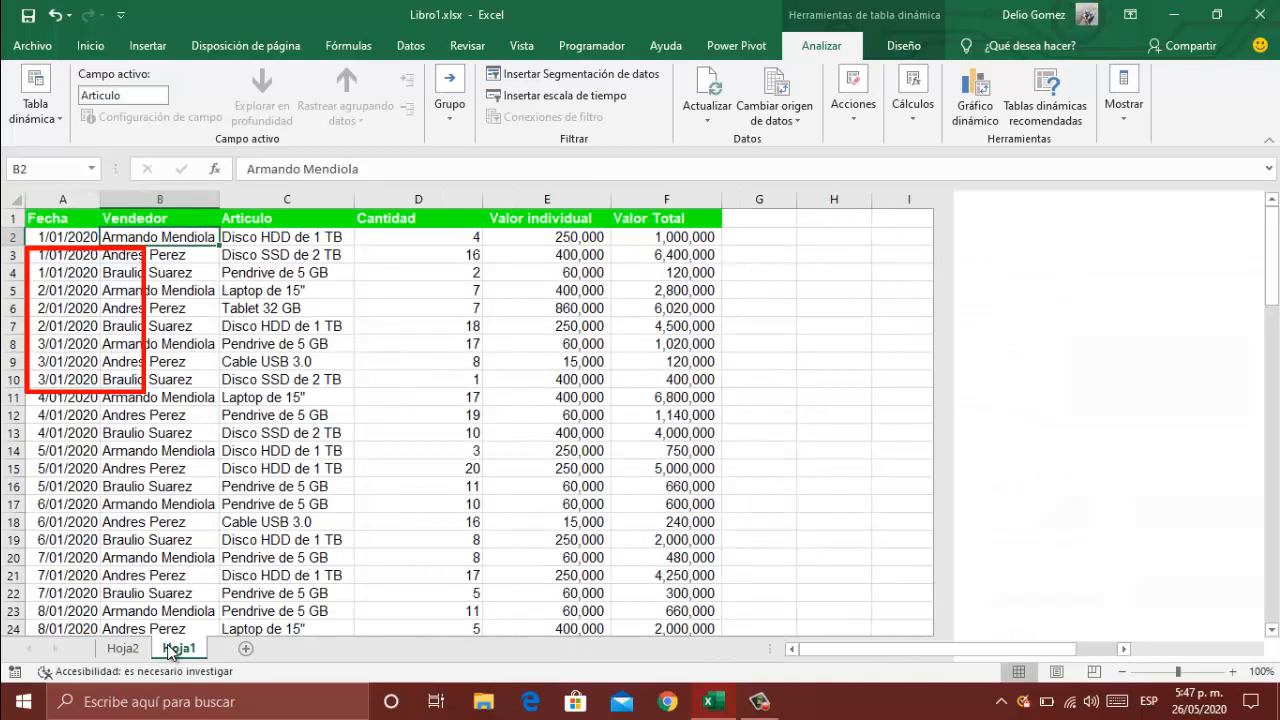
{"action": "scroll", "coordinate": [328, 250], "scroll_direction": "down", "scroll_amount": 3}
{"action": "scroll", "coordinate": [328, 250], "scroll_direction": "down", "scroll_amount": 4}
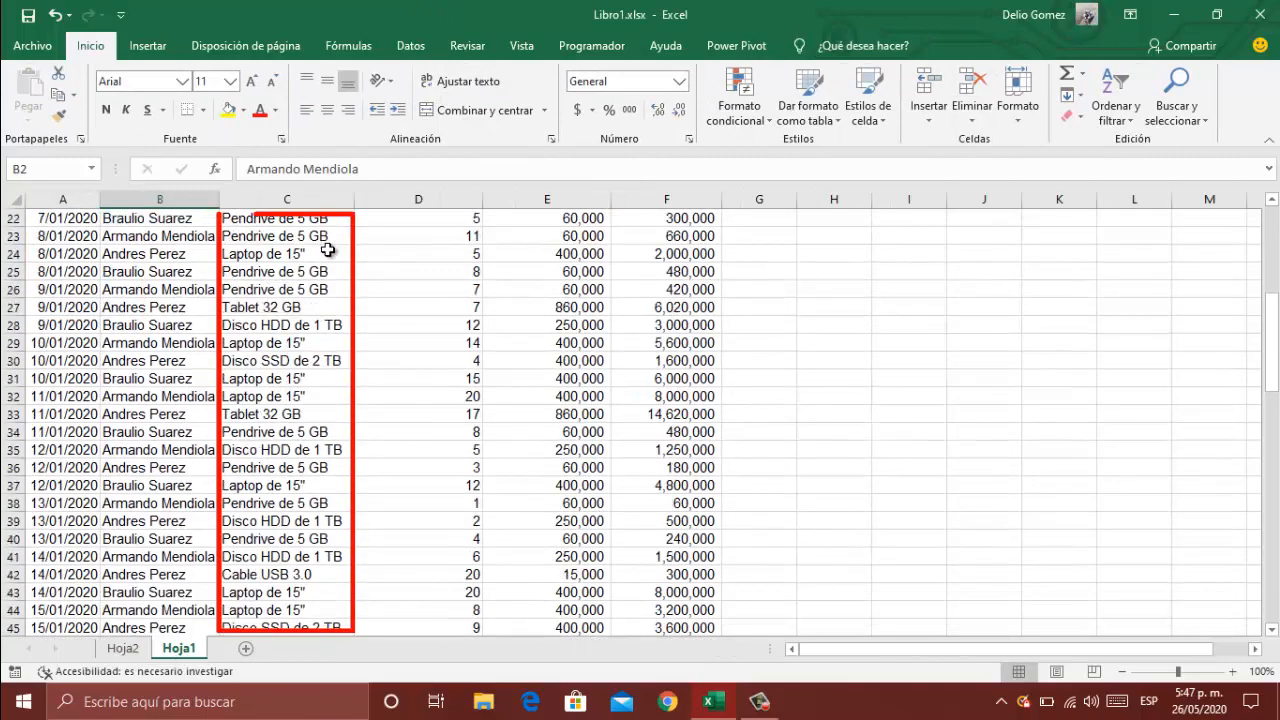
{"action": "scroll", "coordinate": [328, 251], "scroll_direction": "up", "scroll_amount": 7}
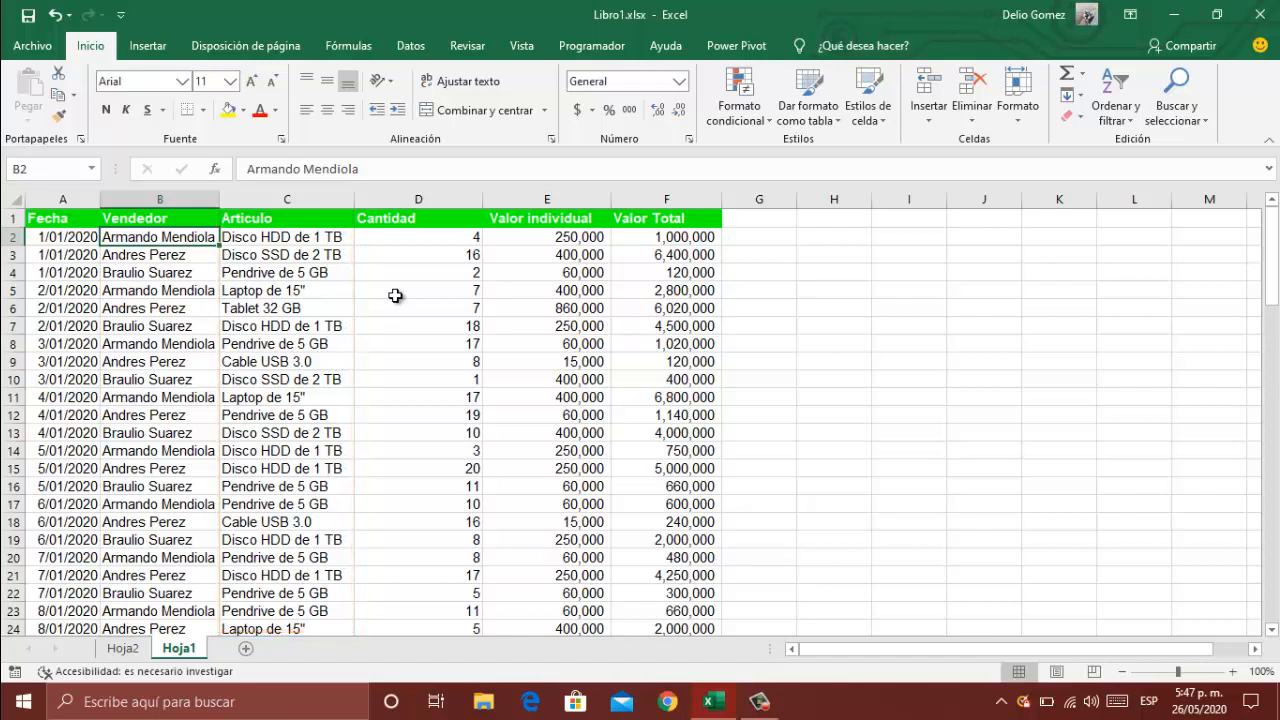
{"action": "left_click", "coordinate": [123, 650]}
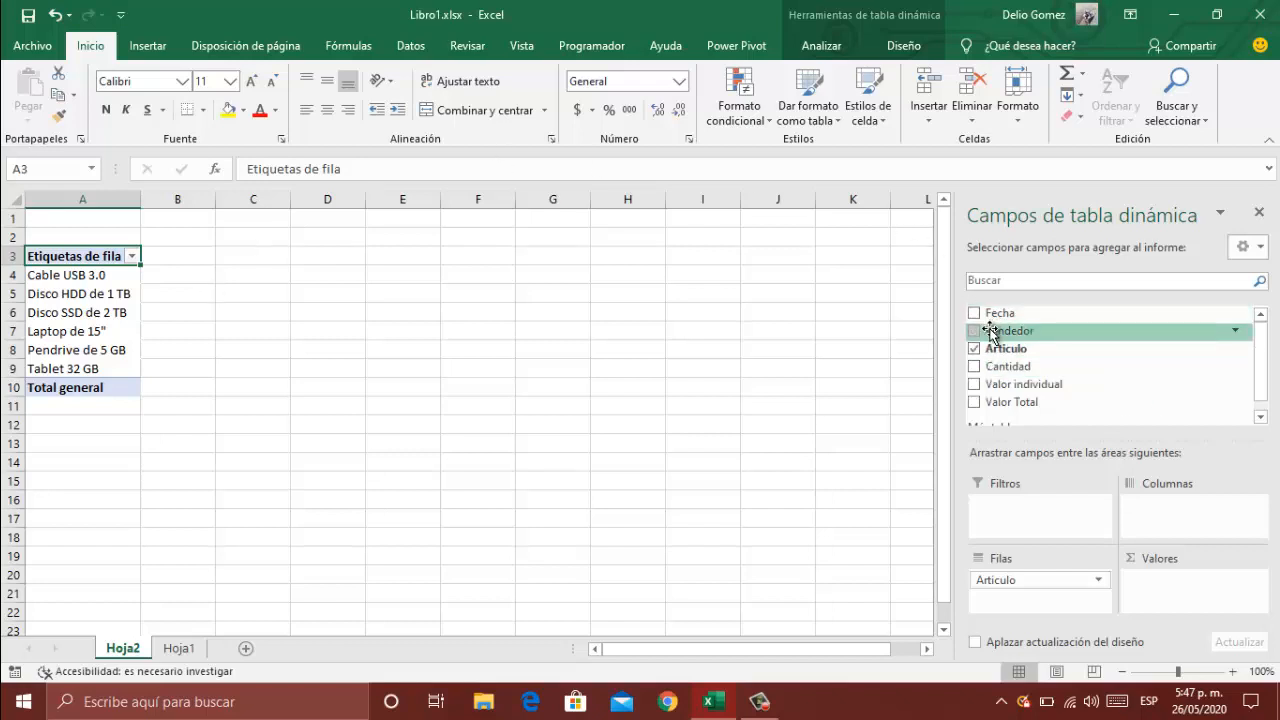
{"action": "mouse_move", "coordinate": [990, 333]}
{"action": "left_mouse_down"}
{"action": "mouse_move", "coordinate": [1137, 414]}
{"action": "mouse_move", "coordinate": [1186, 491]}
{"action": "mouse_move", "coordinate": [1174, 512]}
{"action": "left_mouse_up"}
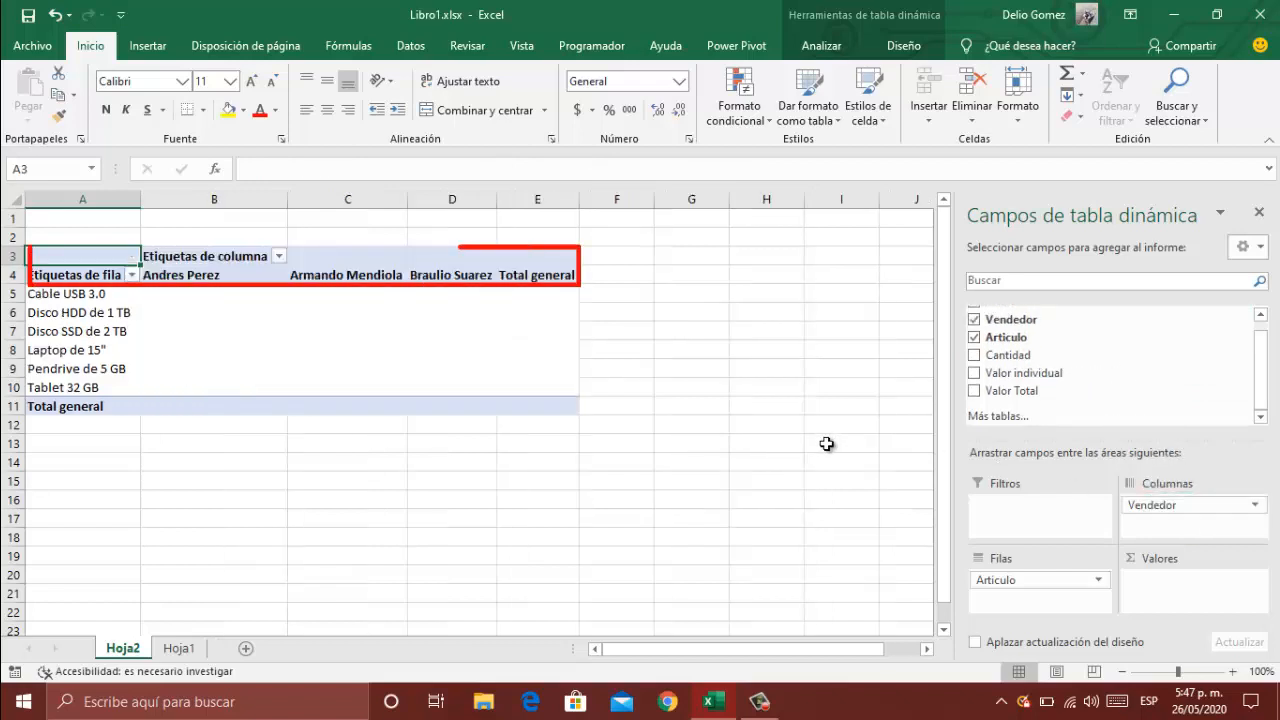
Examine the salesperson headings in the pivot table against the Vendedor column of the source data on Hoja1.
{"action": "key", "text": "Down"}
{"action": "key", "text": "Right"}
{"action": "key", "text": "Right"}
{"action": "key", "text": "Right"}
{"action": "key", "text": "Right"}
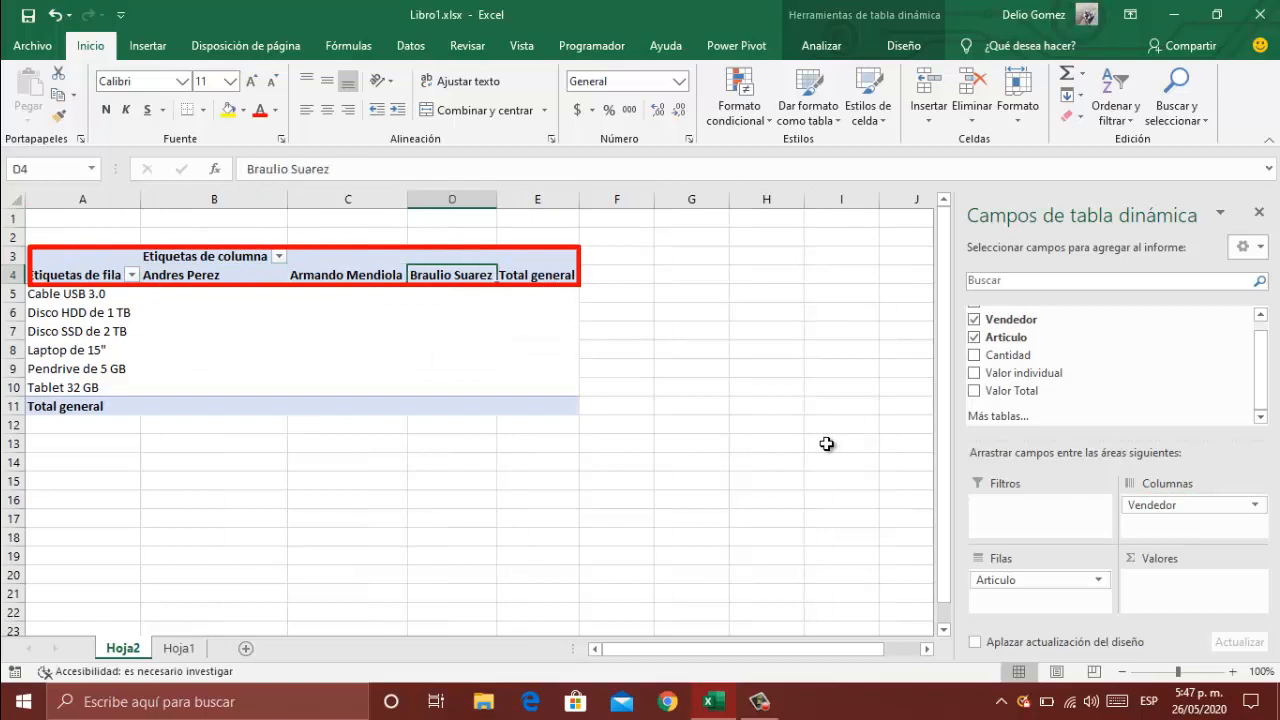
{"action": "key", "text": "Left"}
{"action": "key", "text": "Left"}
{"action": "key", "text": "Left"}
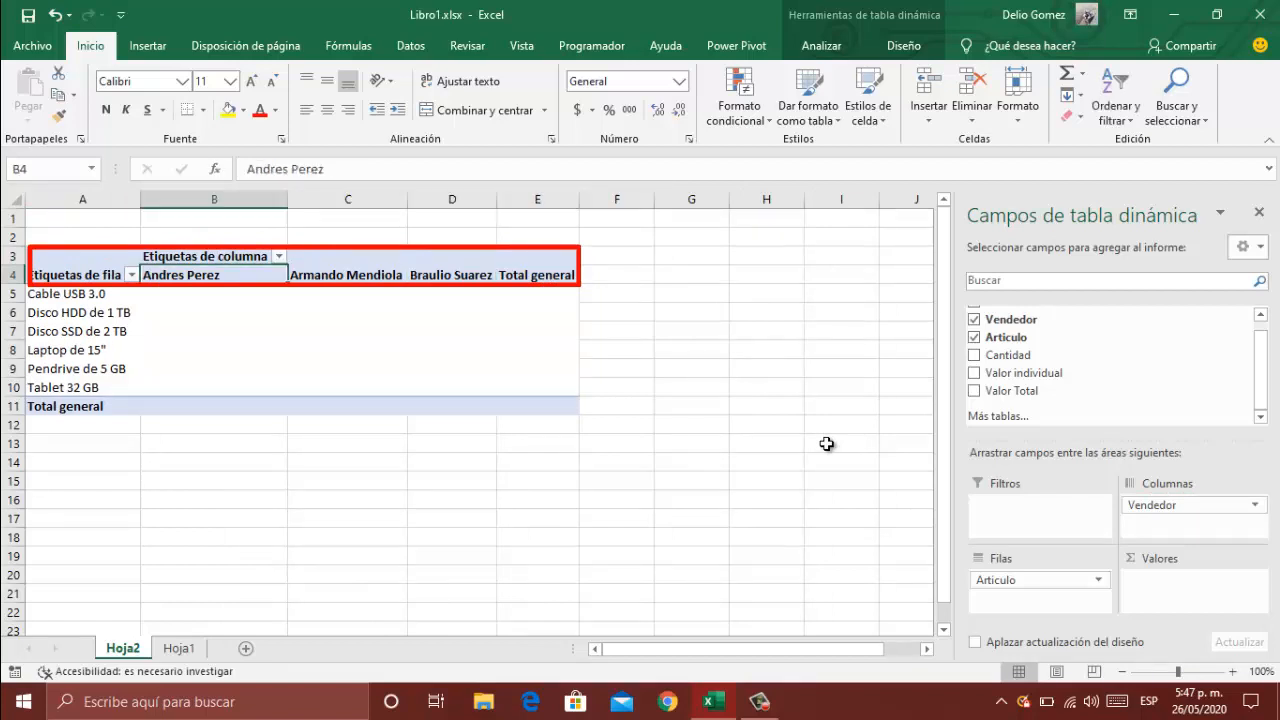
{"action": "key", "text": "Right"}
{"action": "key", "text": "Right"}
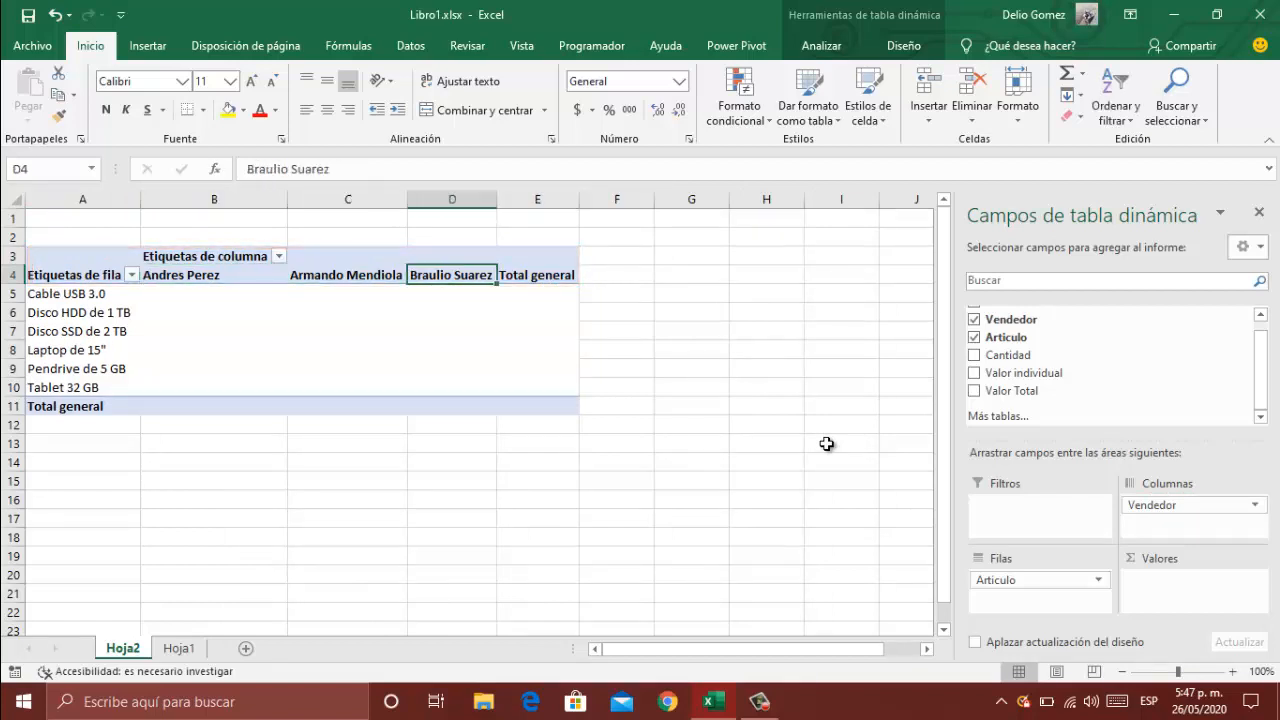
{"action": "left_click", "coordinate": [179, 648]}
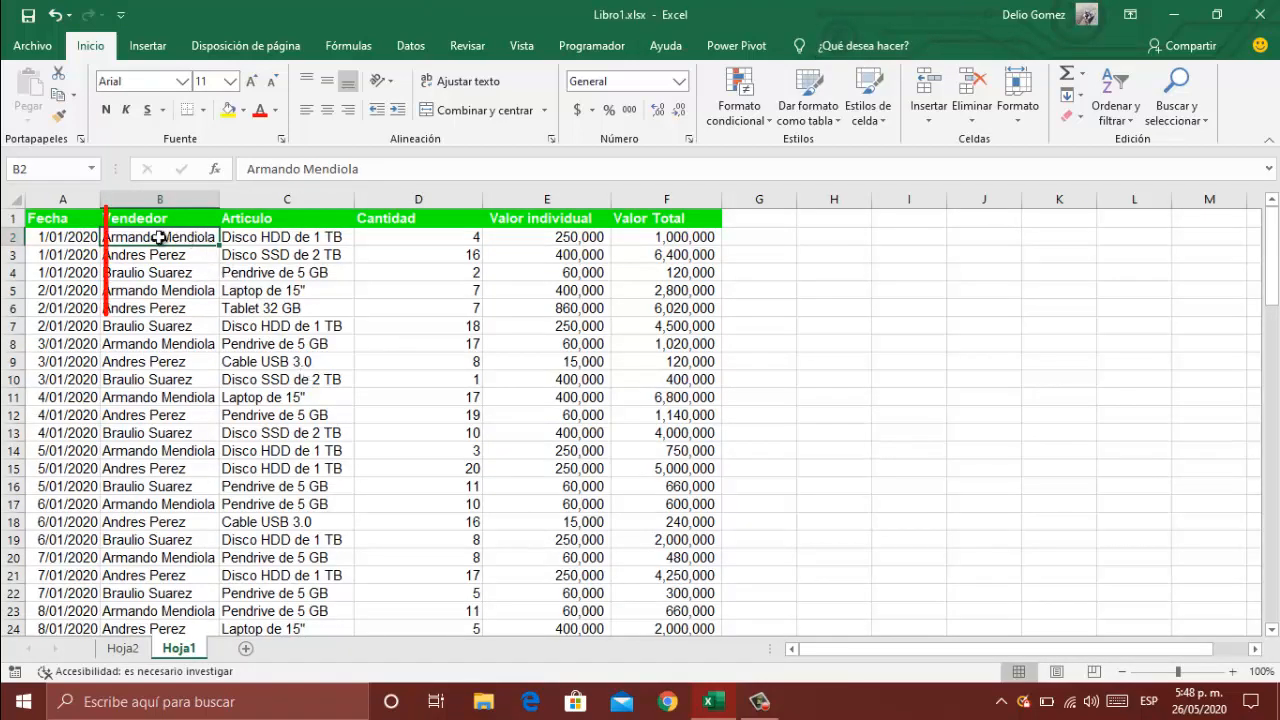
{"action": "left_click_drag", "start_coordinate": [159, 242], "coordinate": [166, 326]}
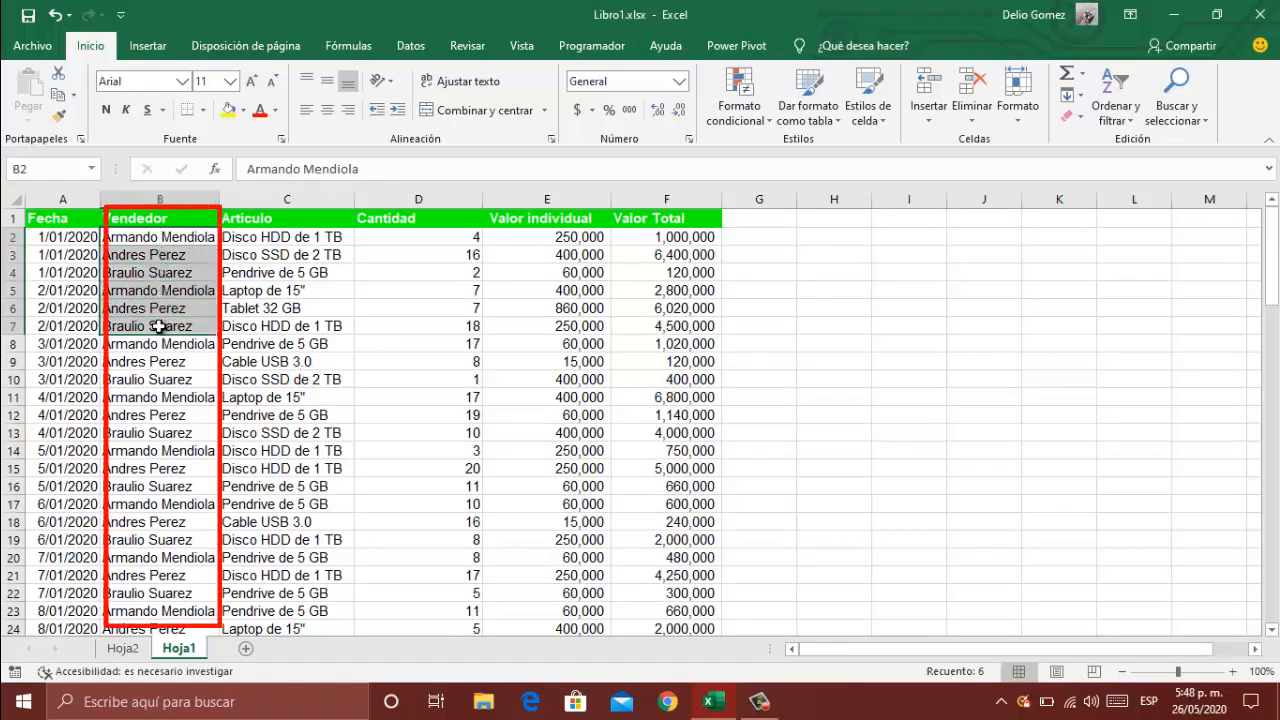
{"action": "left_click", "coordinate": [188, 236]}
{"action": "left_click", "coordinate": [123, 648]}
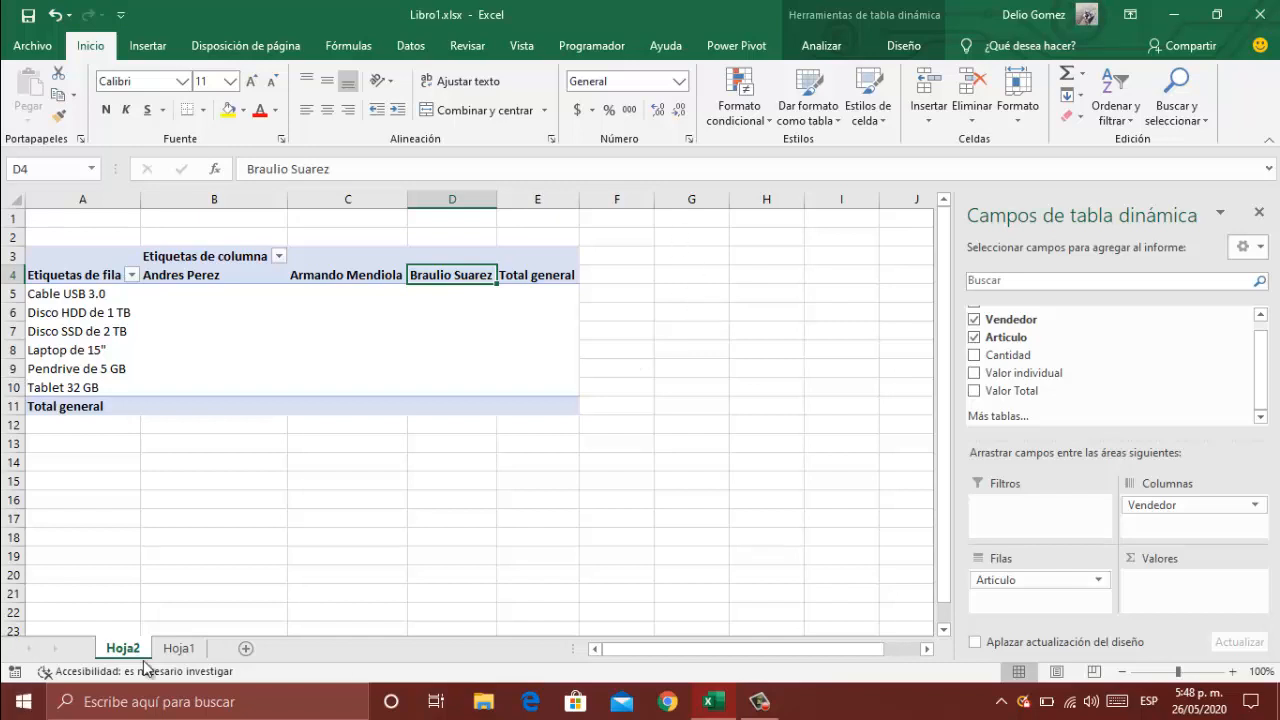
{"action": "left_click", "coordinate": [179, 649]}
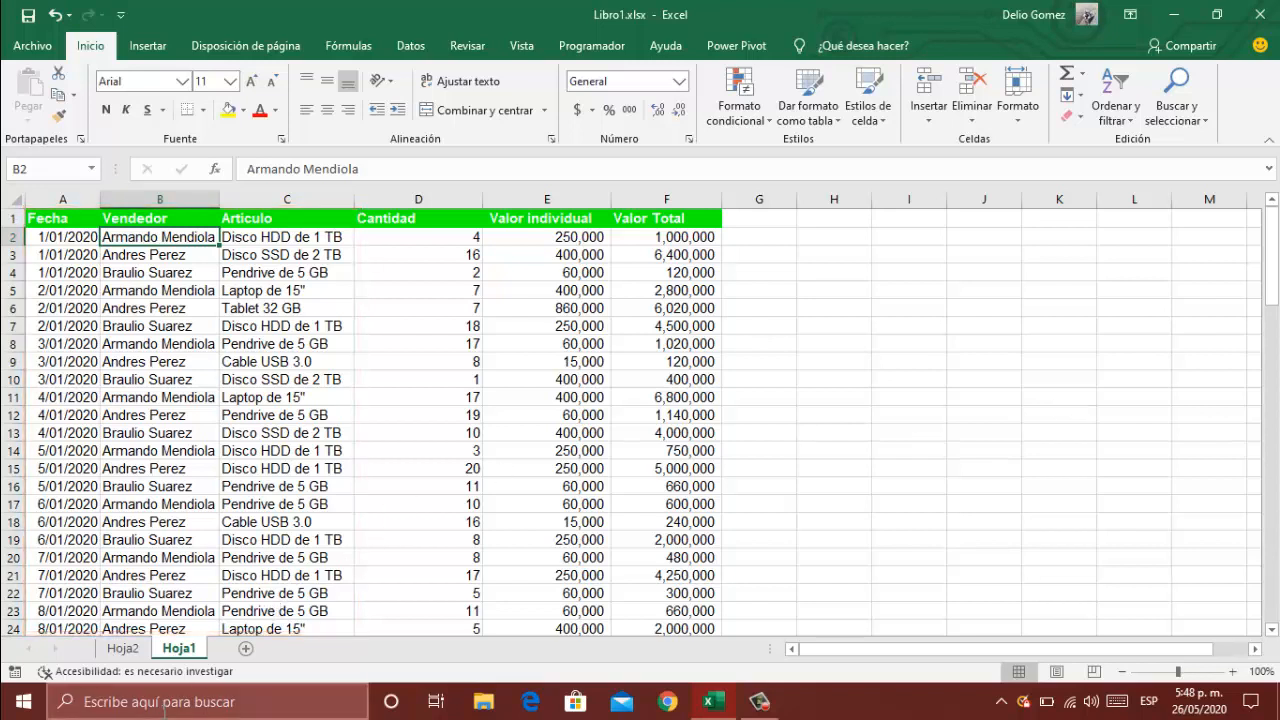
{"action": "left_click", "coordinate": [124, 648]}
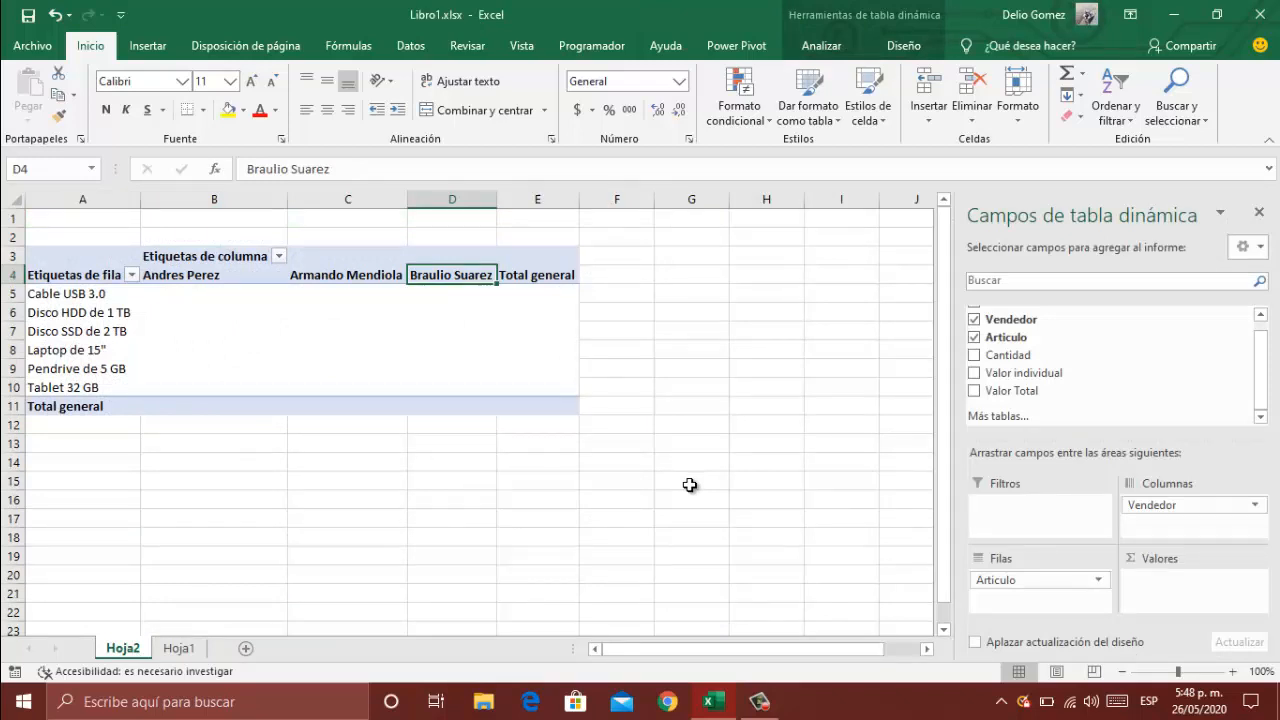
Try replacing the Vendedor field with Valor Total in the pivot table's columns area.
{"action": "left_click", "coordinate": [985, 322]}
{"action": "left_click_drag", "start_coordinate": [1006, 395], "coordinate": [1071, 509]}
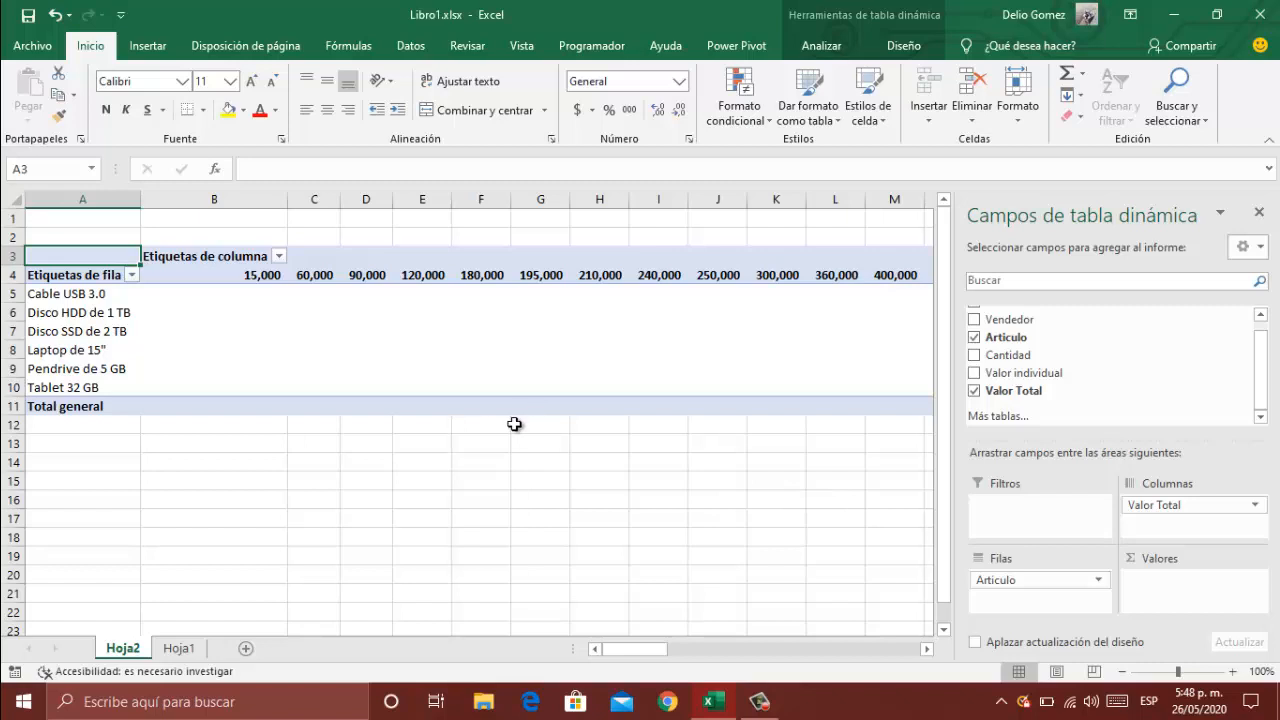
{"action": "left_click", "coordinate": [175, 647]}
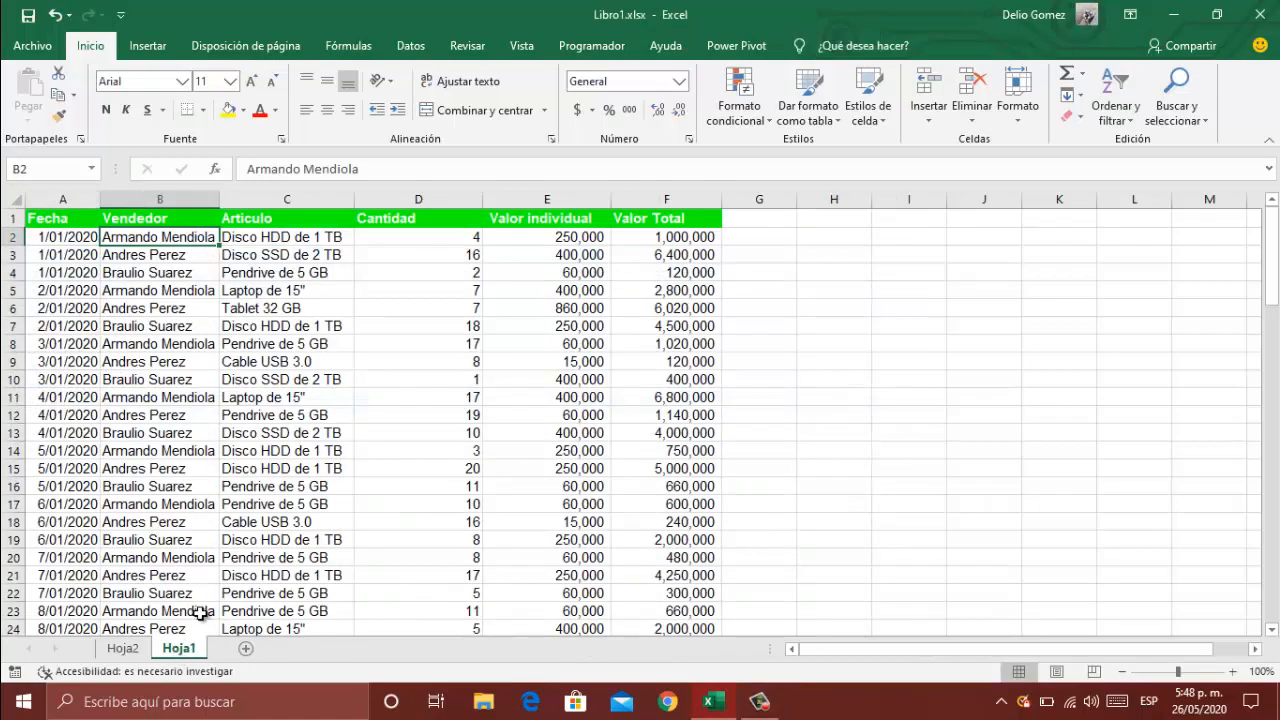
{"action": "left_click", "coordinate": [121, 650]}
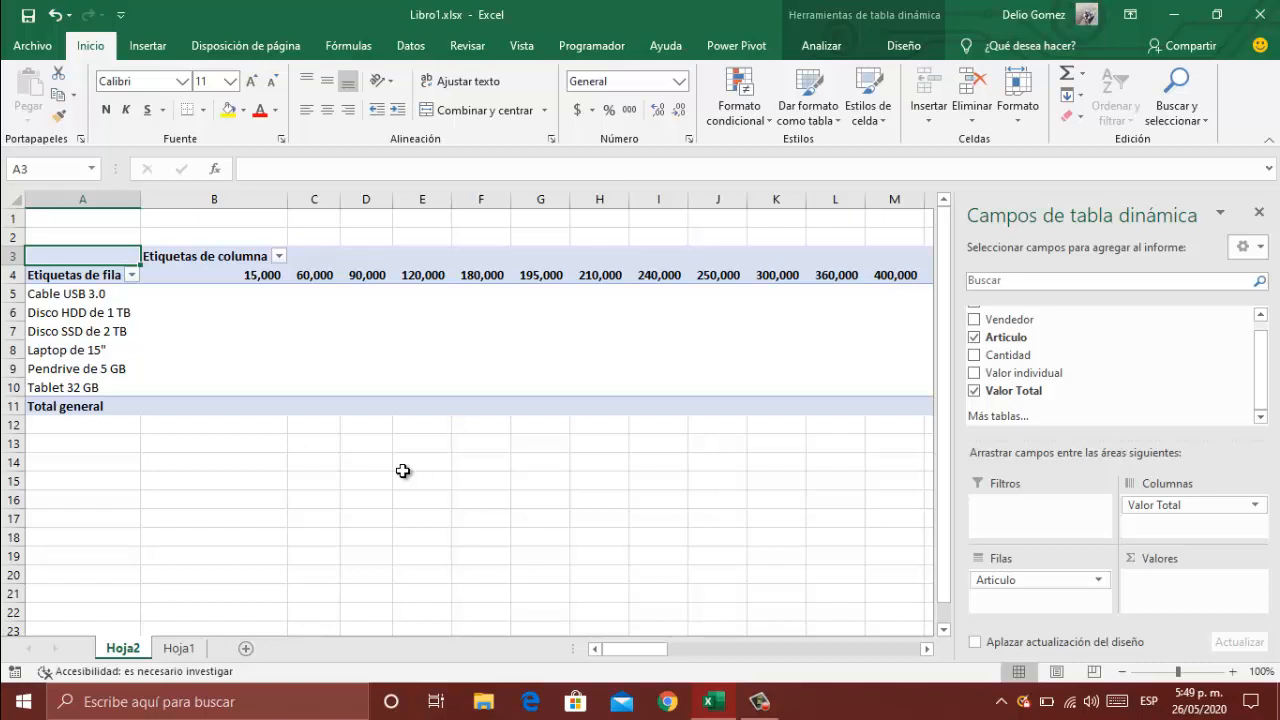
Remove Valor Total from the pivot table and put Vendedor back in the columns area.
{"action": "left_click", "coordinate": [974, 390]}
{"action": "left_click_drag", "start_coordinate": [1010, 319], "coordinate": [1164, 513]}
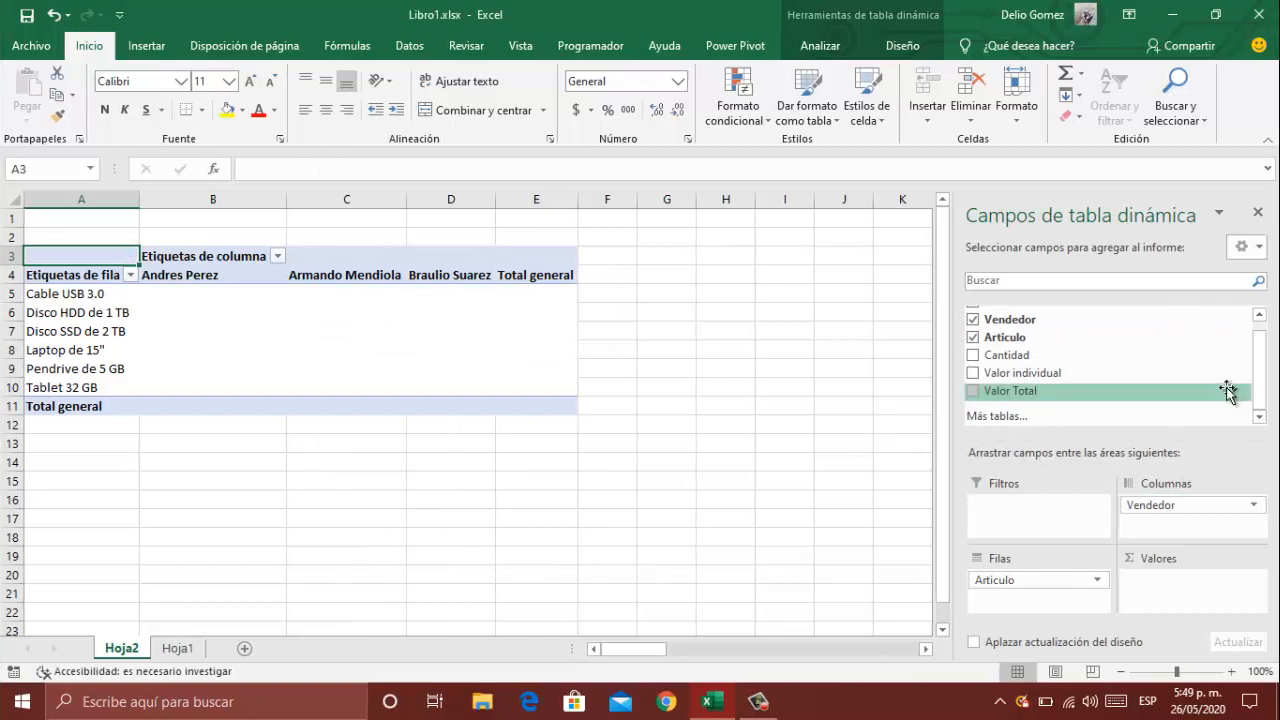
Move the Vendedor field from columns to rows, beneath Articulo, and review the nested row labels.
{"action": "left_click_drag", "start_coordinate": [1228, 341], "coordinate": [1198, 379]}
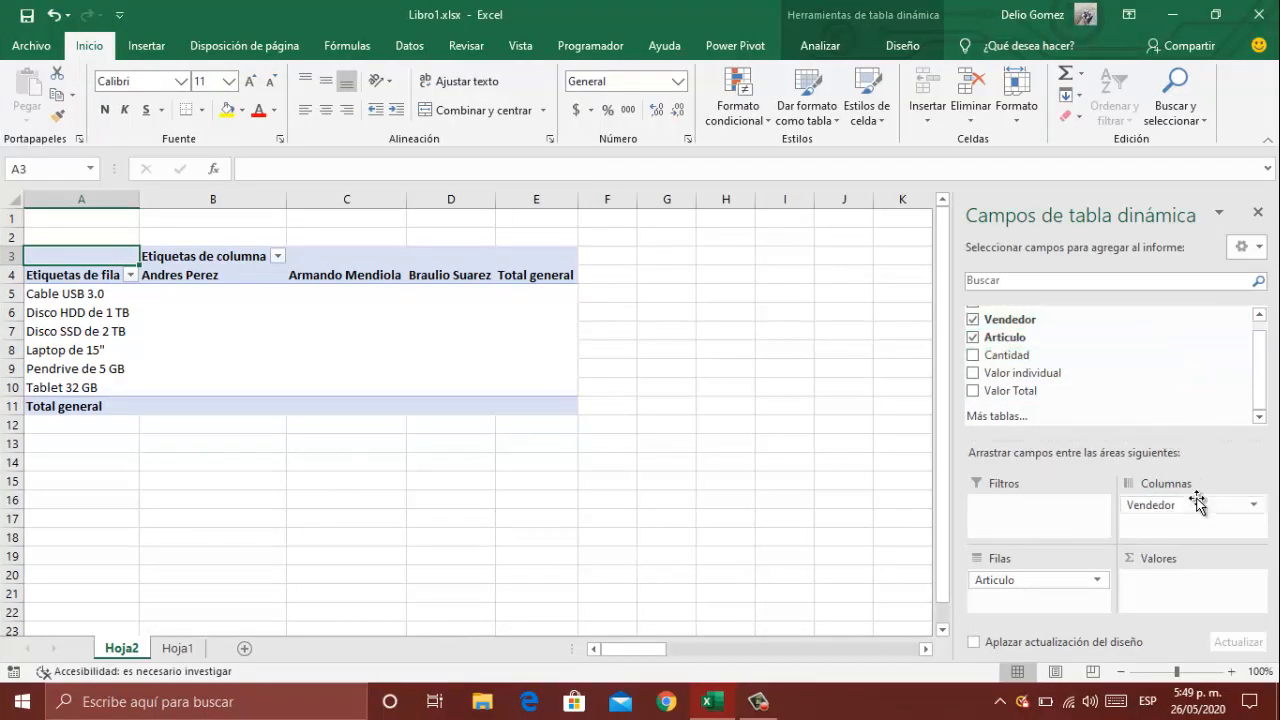
{"action": "left_click_drag", "start_coordinate": [1192, 507], "coordinate": [1062, 600]}
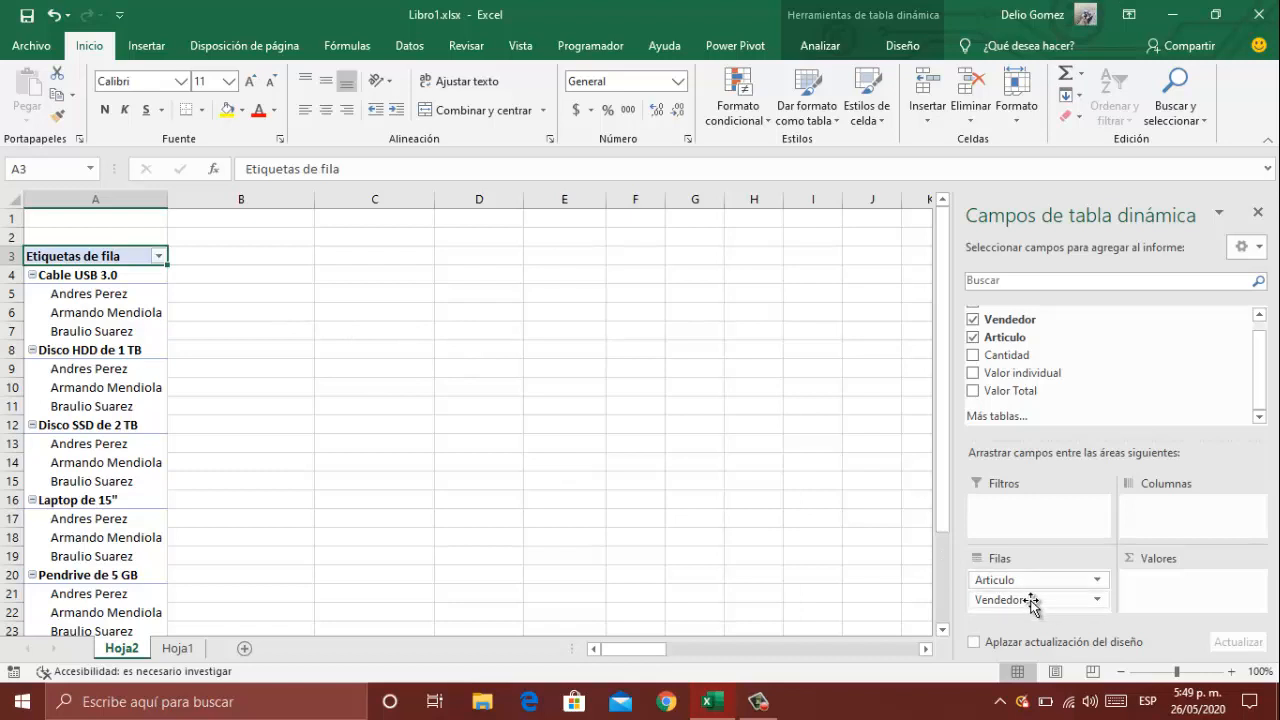
{"action": "scroll", "coordinate": [105, 278], "scroll_direction": "down", "scroll_amount": 1}
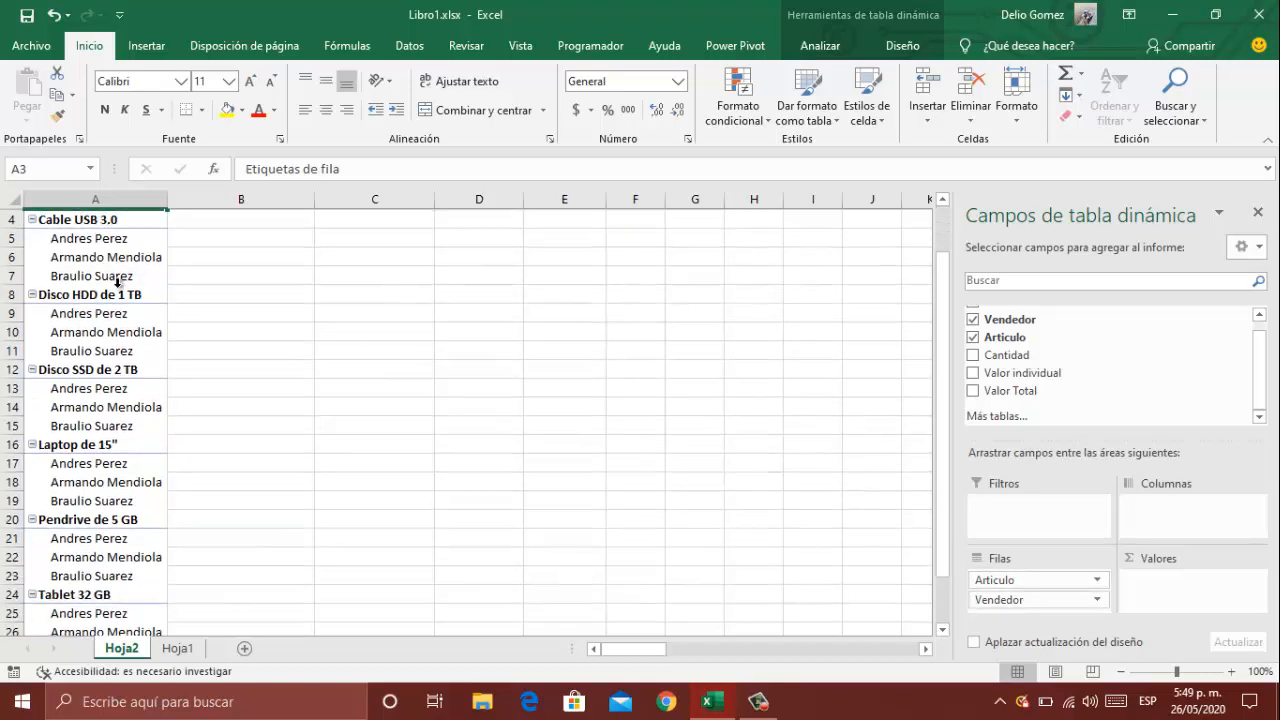
{"action": "scroll", "coordinate": [176, 392], "scroll_direction": "down", "scroll_amount": 2}
{"action": "scroll", "coordinate": [141, 396], "scroll_direction": "up", "scroll_amount": 3}
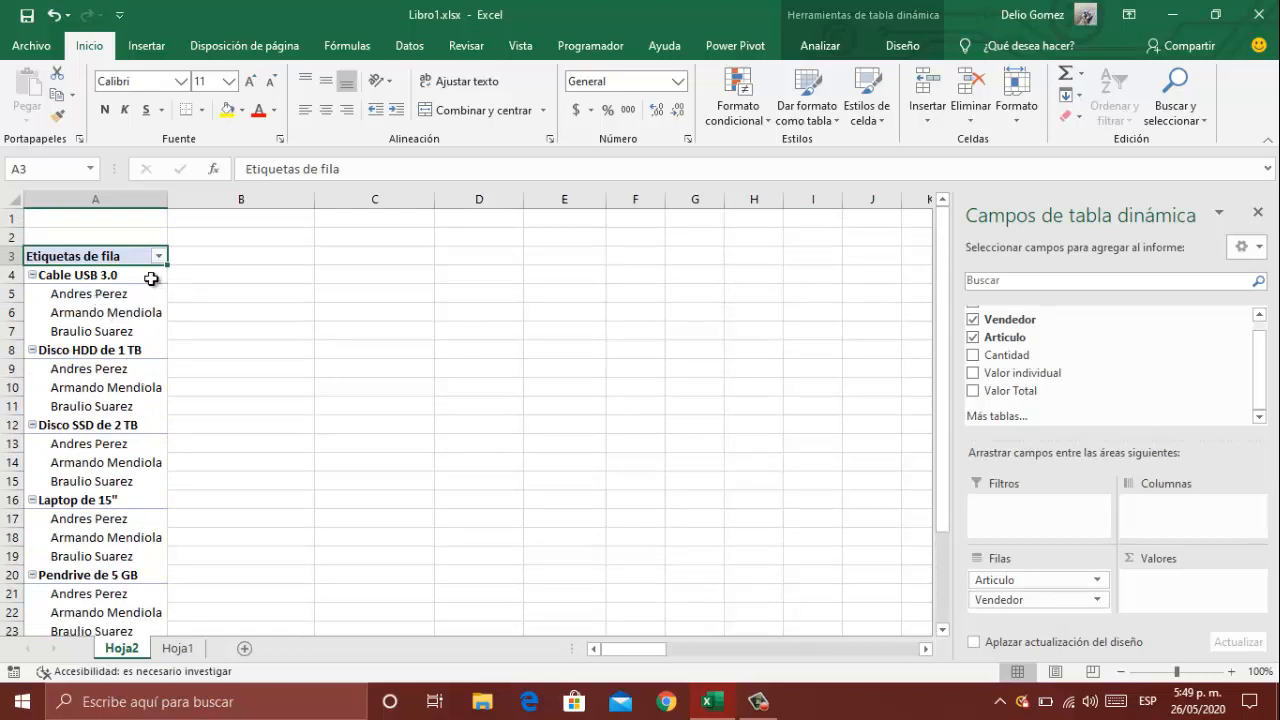
{"action": "scroll", "coordinate": [79, 381], "scroll_direction": "down", "scroll_amount": 1}
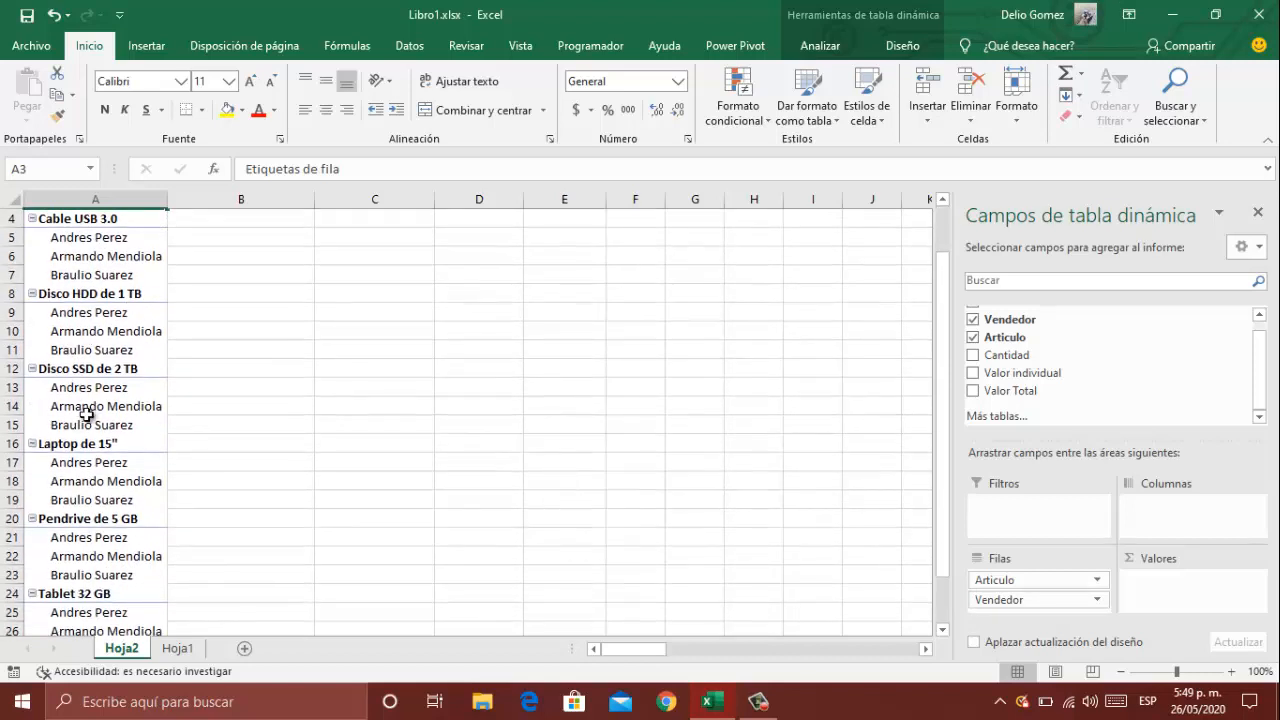
{"action": "scroll", "coordinate": [86, 414], "scroll_direction": "down", "scroll_amount": 3}
{"action": "scroll", "coordinate": [138, 312], "scroll_direction": "up", "scroll_amount": 3}
{"action": "scroll", "coordinate": [137, 297], "scroll_direction": "up", "scroll_amount": 1}
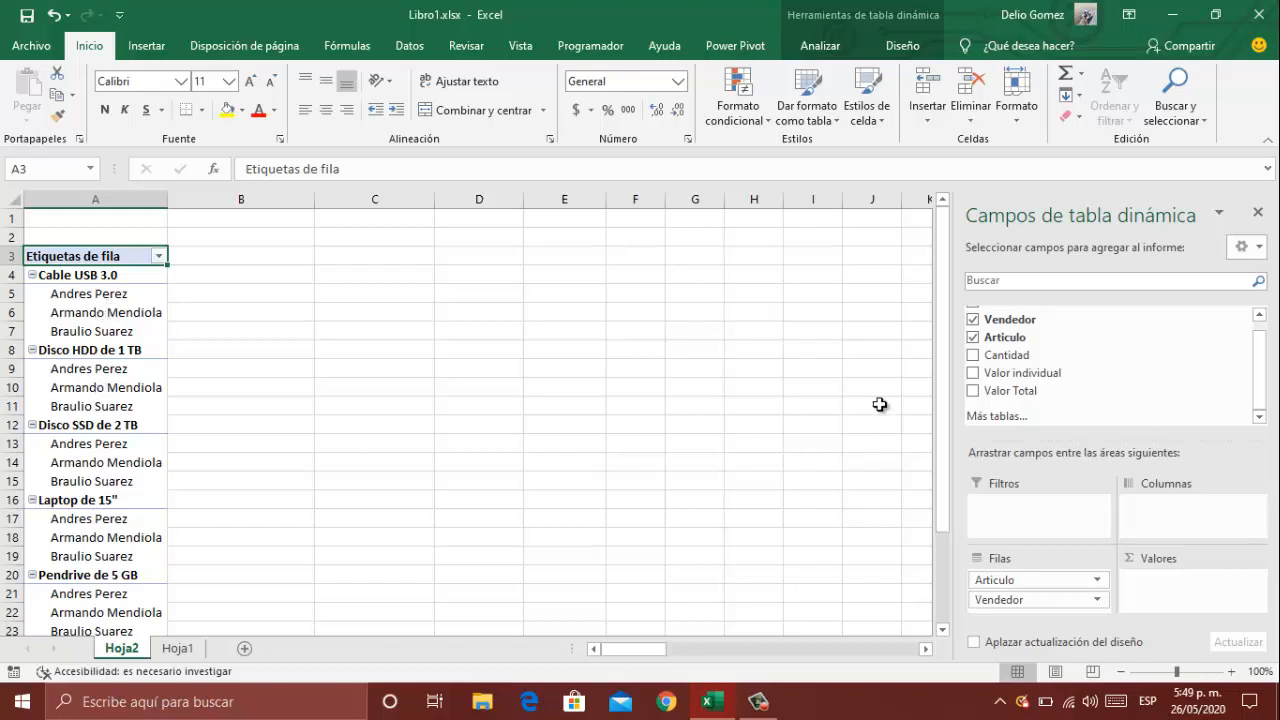
Reorder the row fields so Vendedor sits above Articulo, and review the articles grouped under each salesperson.
{"action": "left_click_drag", "start_coordinate": [1023, 600], "coordinate": [1020, 578]}
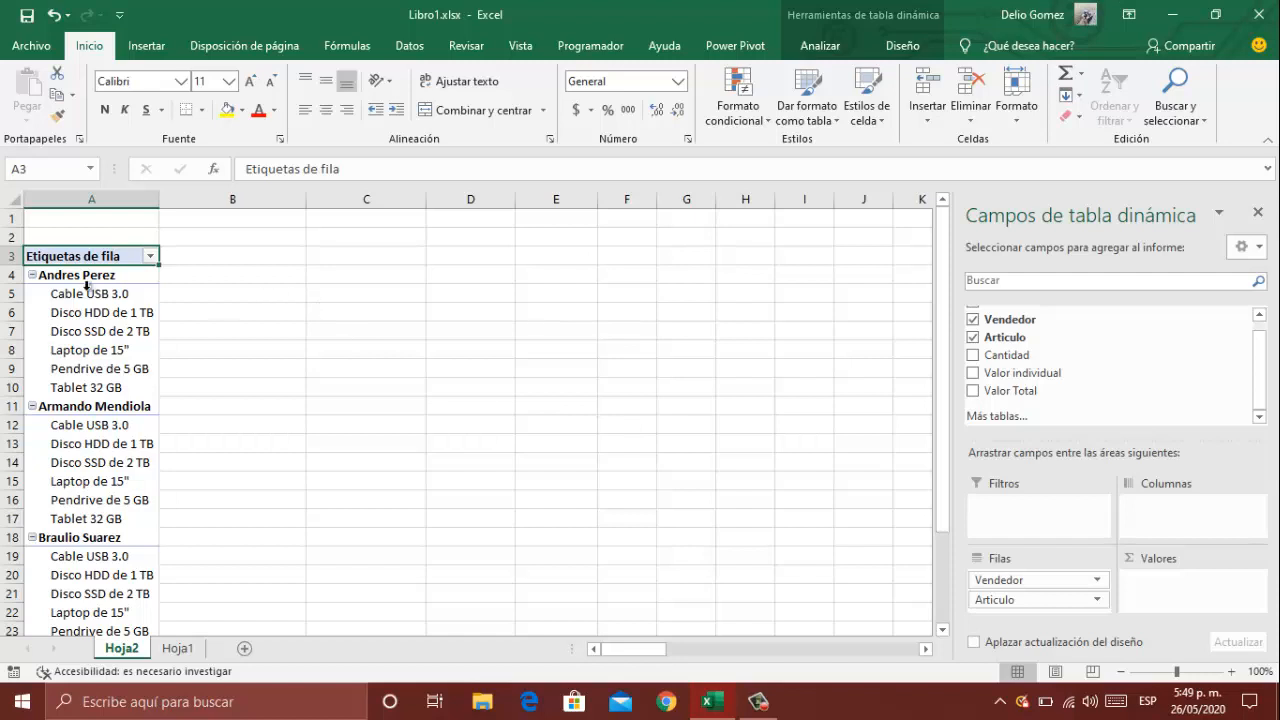
{"action": "scroll", "coordinate": [87, 285], "scroll_direction": "down", "scroll_amount": 1}
{"action": "scroll", "coordinate": [117, 448], "scroll_direction": "down", "scroll_amount": 1}
{"action": "scroll", "coordinate": [100, 410], "scroll_direction": "up", "scroll_amount": 1}
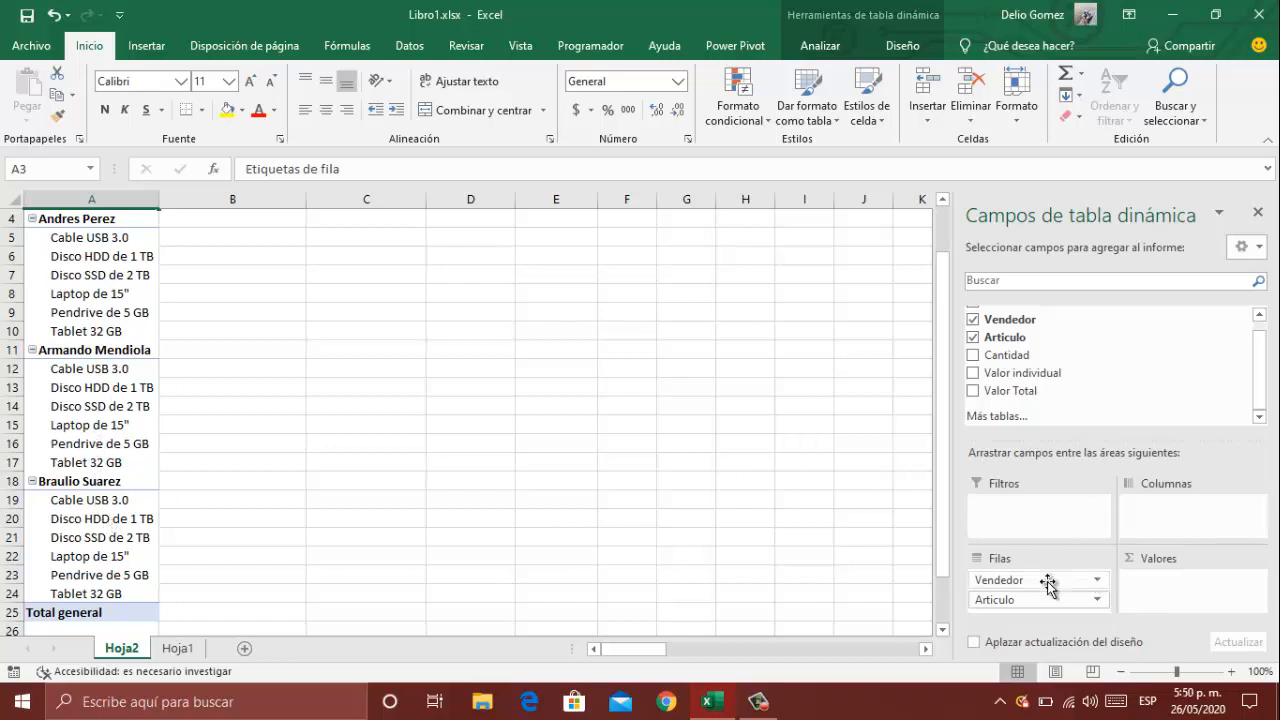
{"action": "scroll", "coordinate": [1056, 370], "scroll_direction": "up", "scroll_amount": 1}
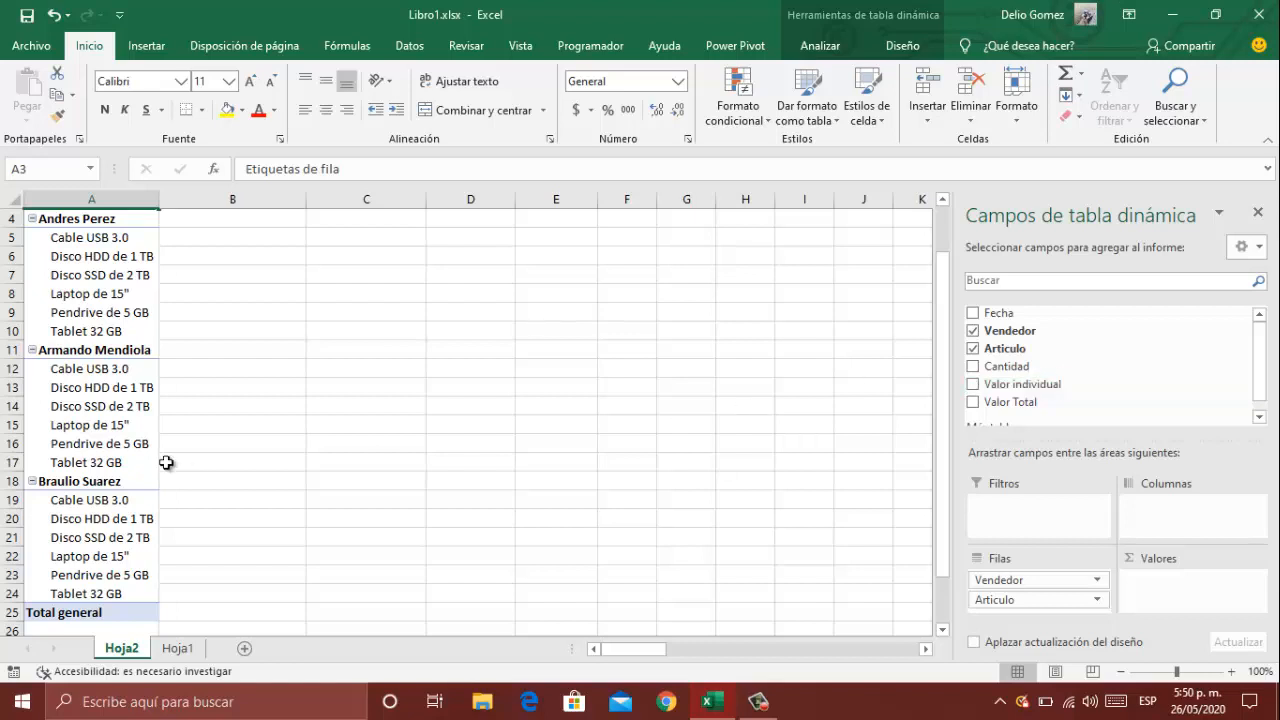
Check the Cantidad column in the source data on Hoja1 and add the Cantidad field to the pivot table's values area.
{"action": "scroll", "coordinate": [176, 415], "scroll_direction": "up", "scroll_amount": 1}
{"action": "scroll", "coordinate": [173, 418], "scroll_direction": "down", "scroll_amount": 1}
{"action": "scroll", "coordinate": [173, 418], "scroll_direction": "up", "scroll_amount": 1}
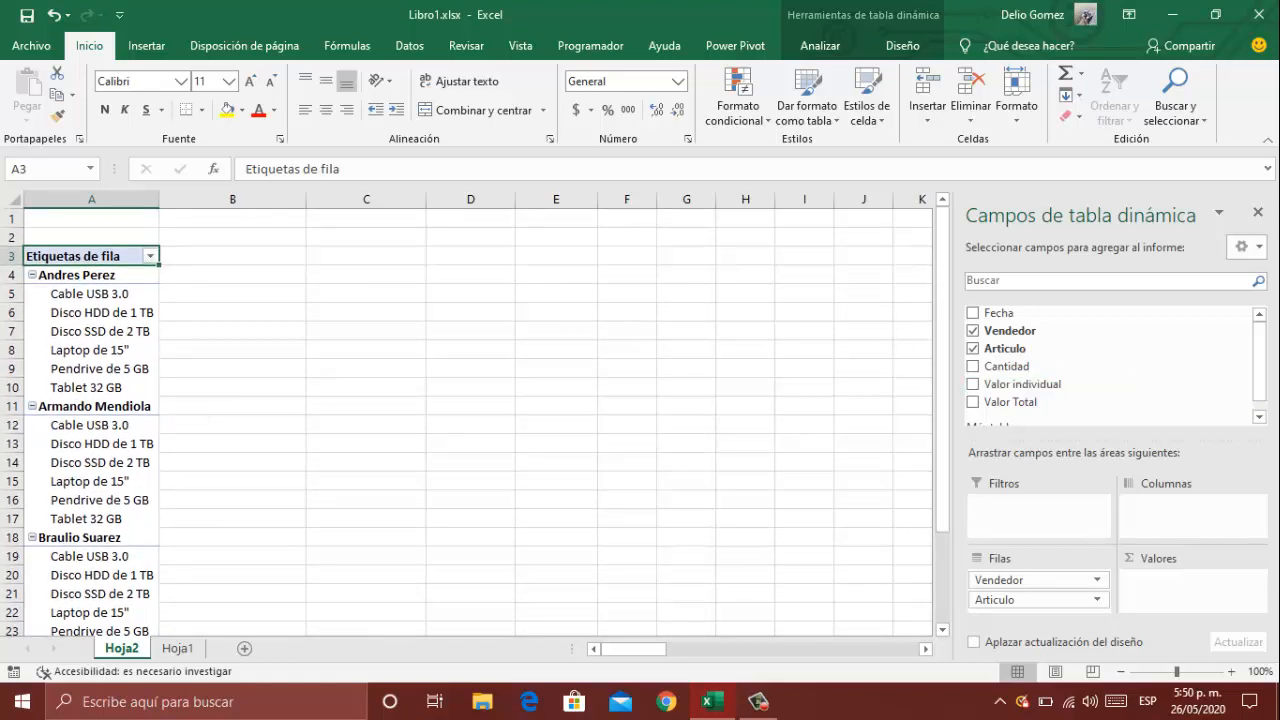
{"action": "left_click", "coordinate": [165, 652]}
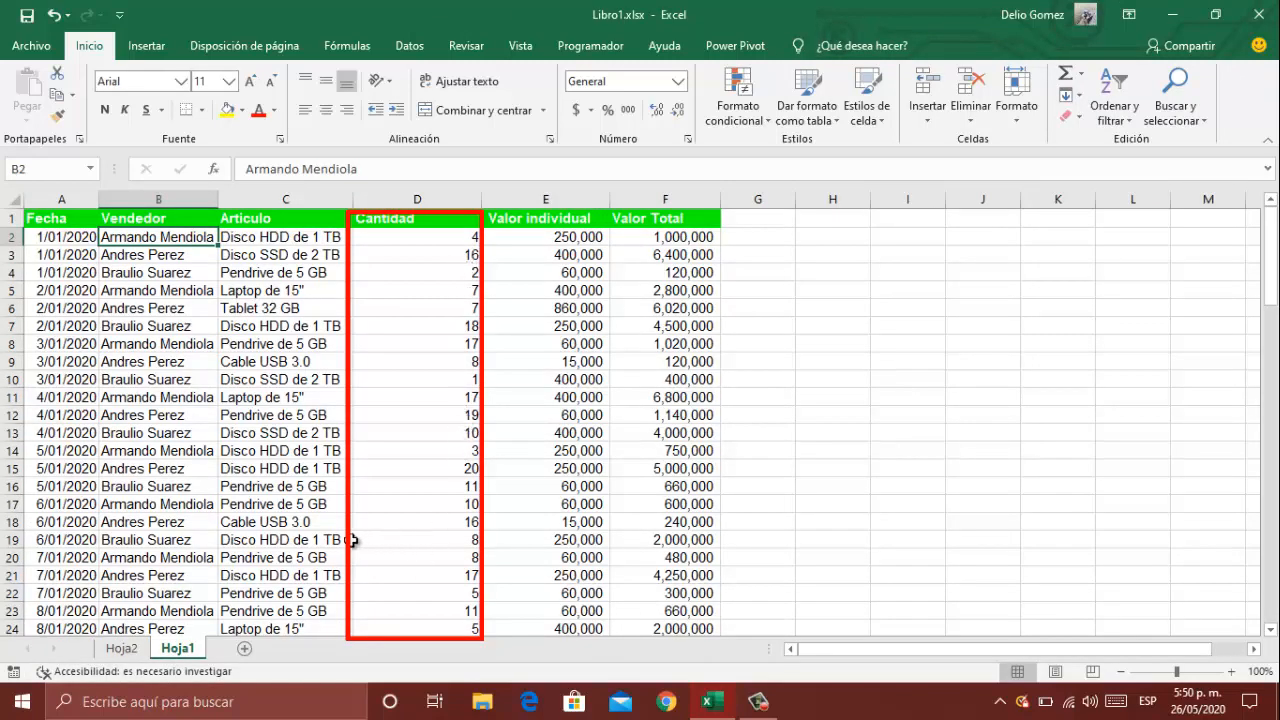
{"action": "left_click", "coordinate": [122, 649]}
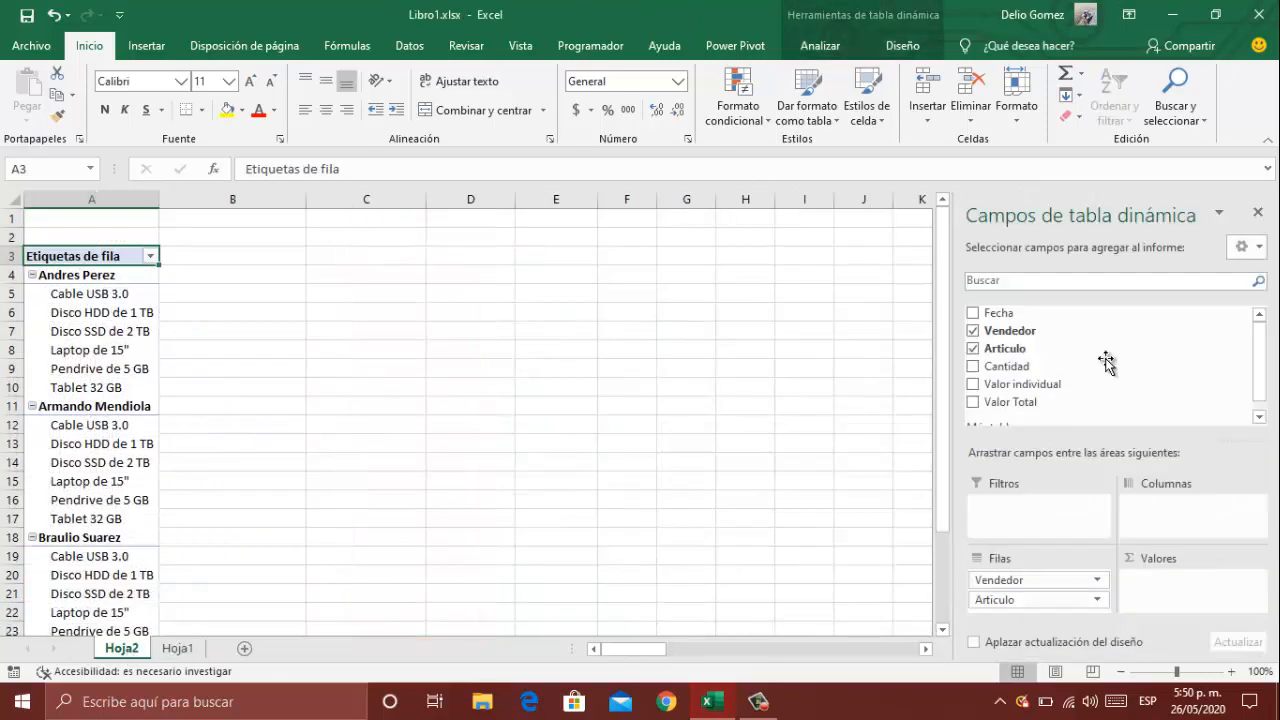
{"action": "left_click_drag", "start_coordinate": [995, 372], "coordinate": [1153, 548]}
{"action": "left_click_drag", "start_coordinate": [1163, 589], "coordinate": [1165, 590]}
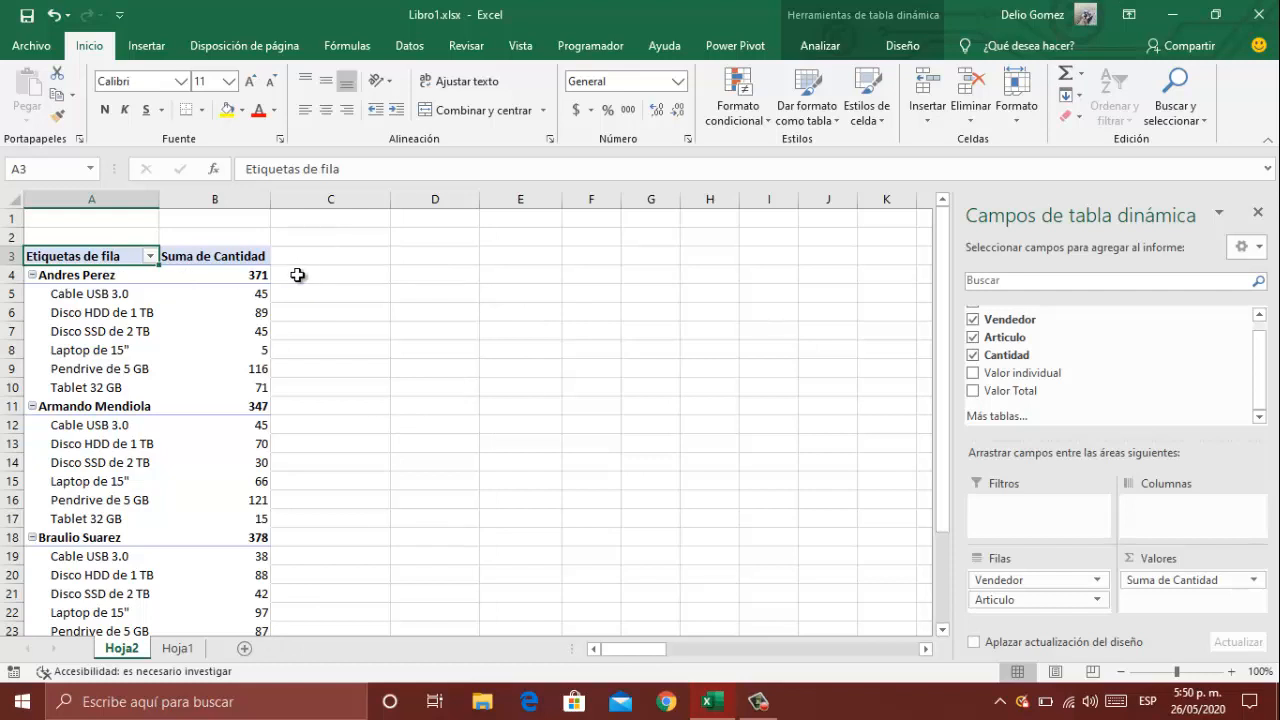
Turn on filtering for the Hoja1 sales data and filter Vendedor to show only the first listed salesperson.
{"action": "left_click", "coordinate": [178, 648]}
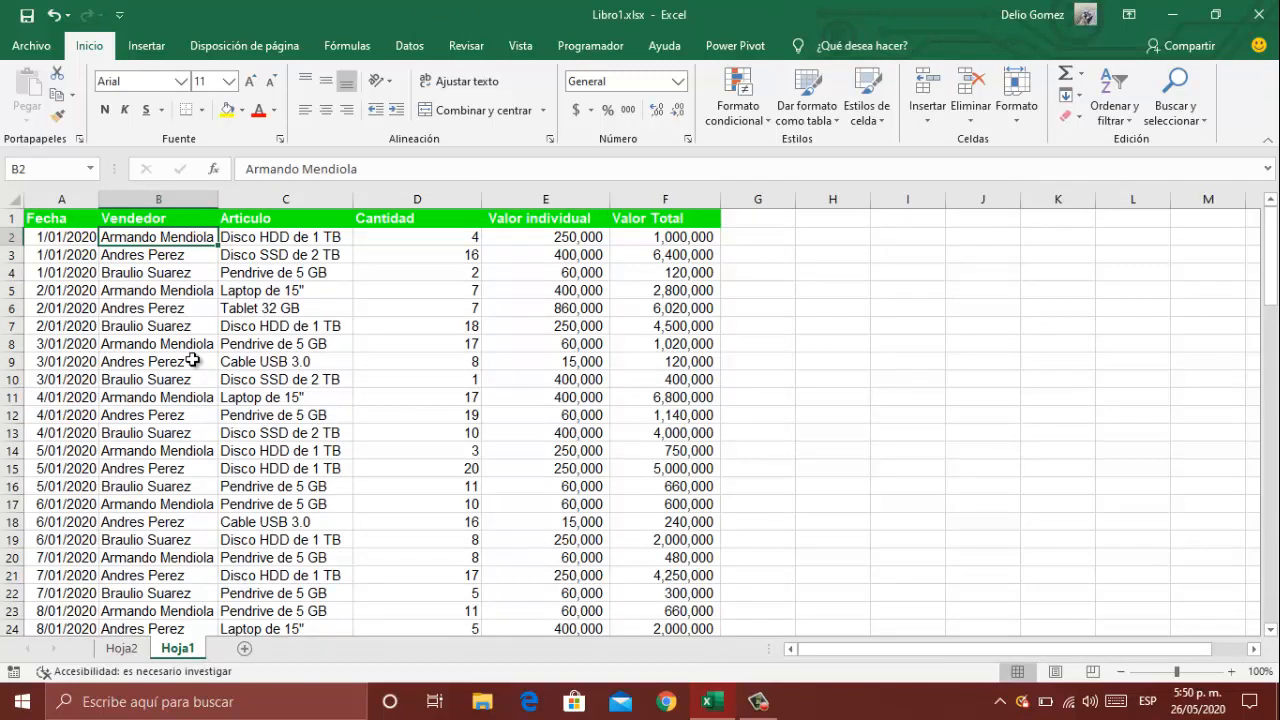
{"action": "left_click", "coordinate": [1113, 80]}
{"action": "left_click", "coordinate": [1133, 210]}
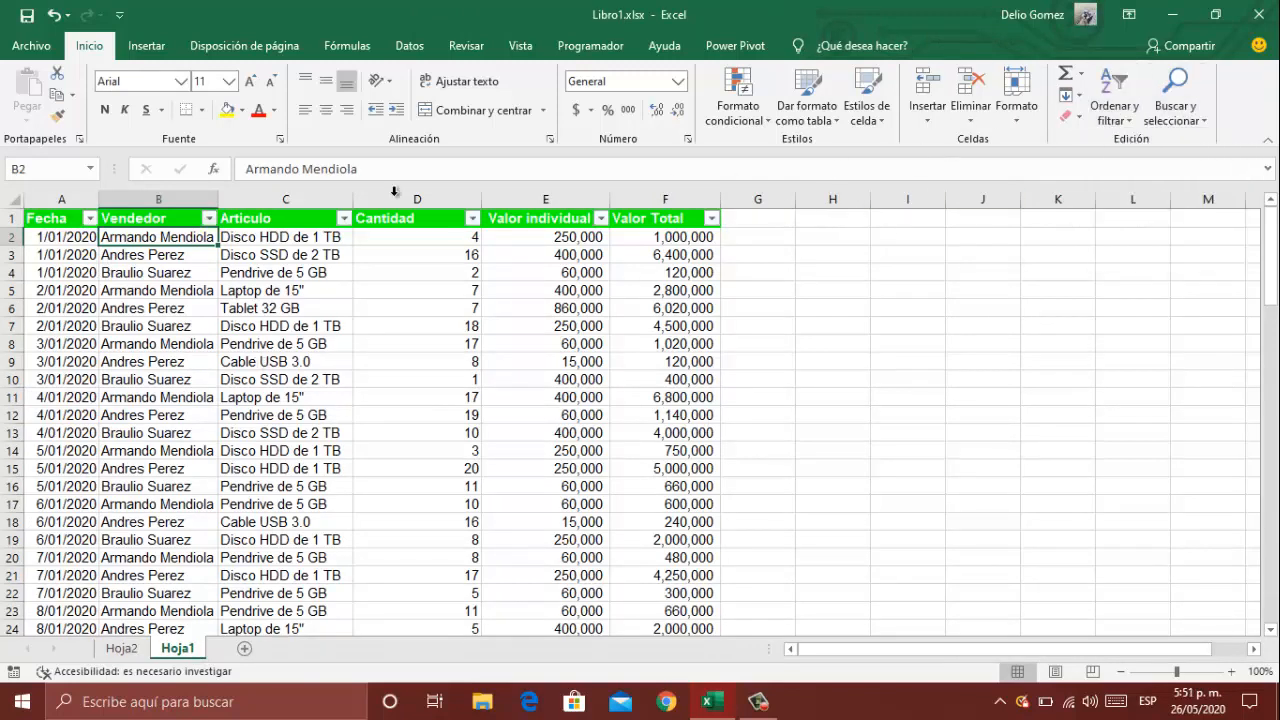
{"action": "left_click", "coordinate": [208, 218]}
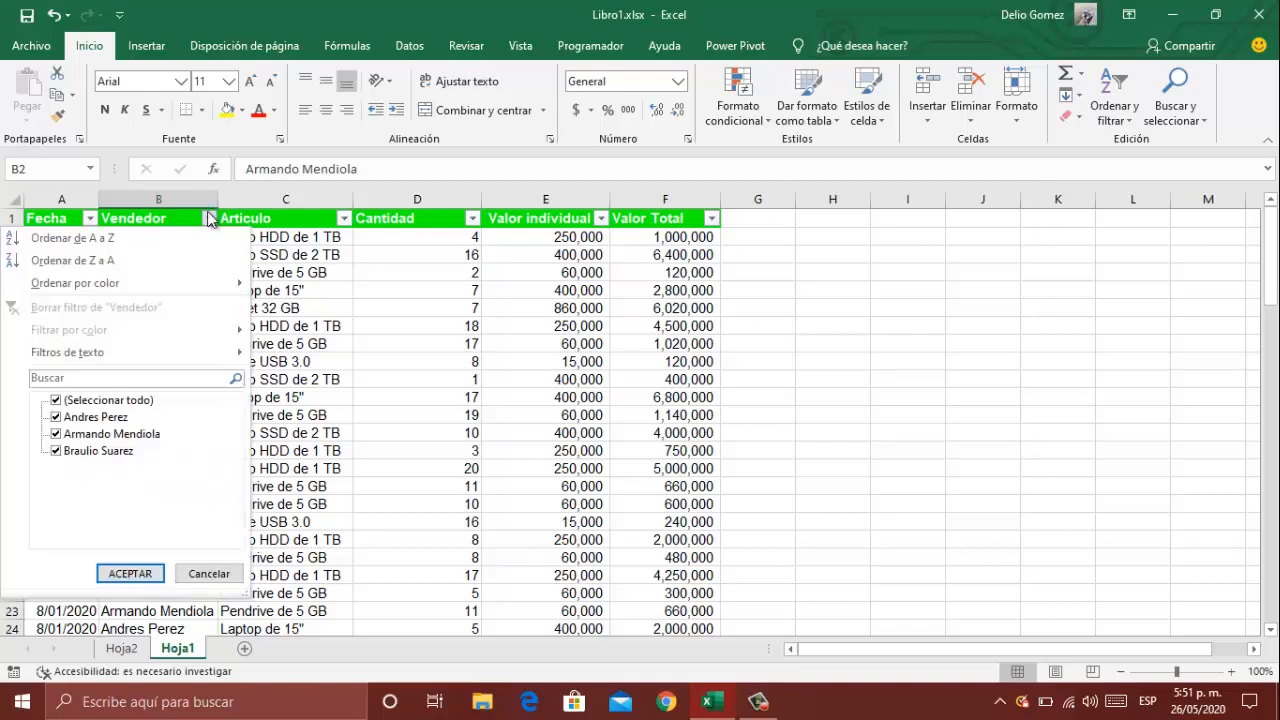
{"action": "left_click", "coordinate": [56, 400]}
{"action": "left_click", "coordinate": [56, 417]}
{"action": "key", "text": "Return"}
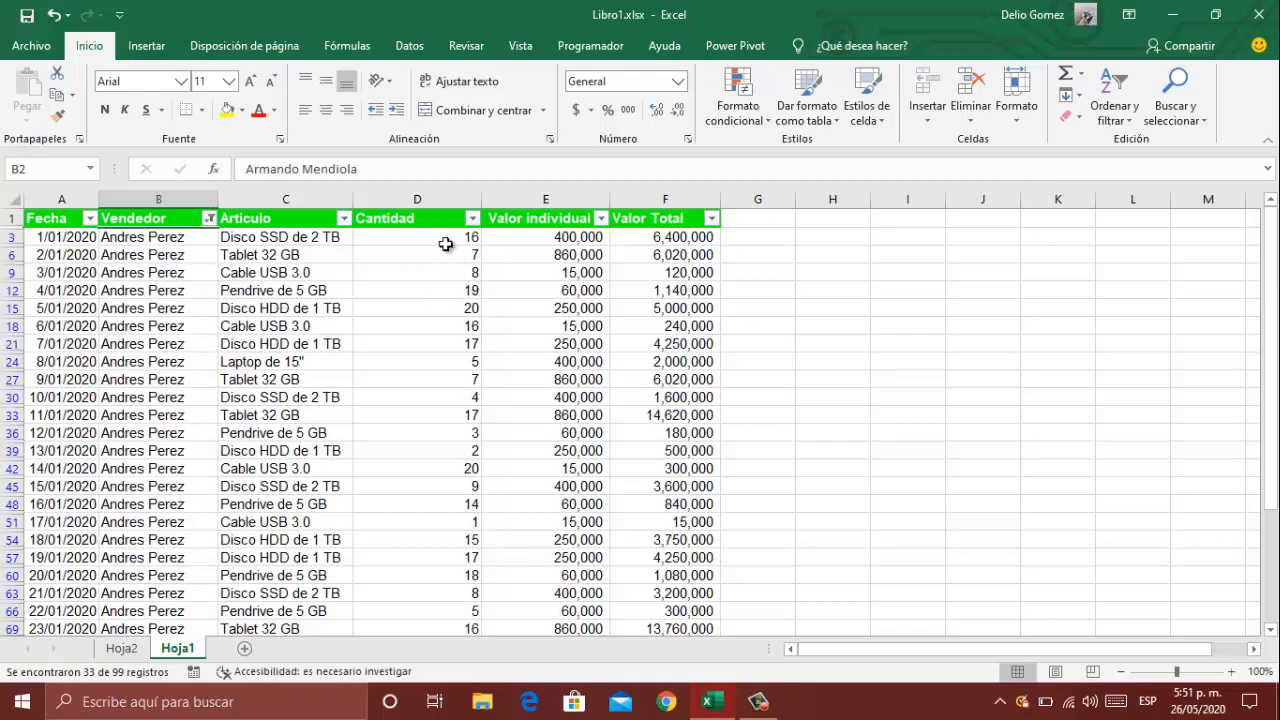
Sum the filtered Cantidad values in D101 with a SUBTOTALES formula over D2:D100 and compare it with the pivot table on Hoja2.
{"action": "scroll", "coordinate": [465, 337], "scroll_direction": "down", "scroll_amount": 5}
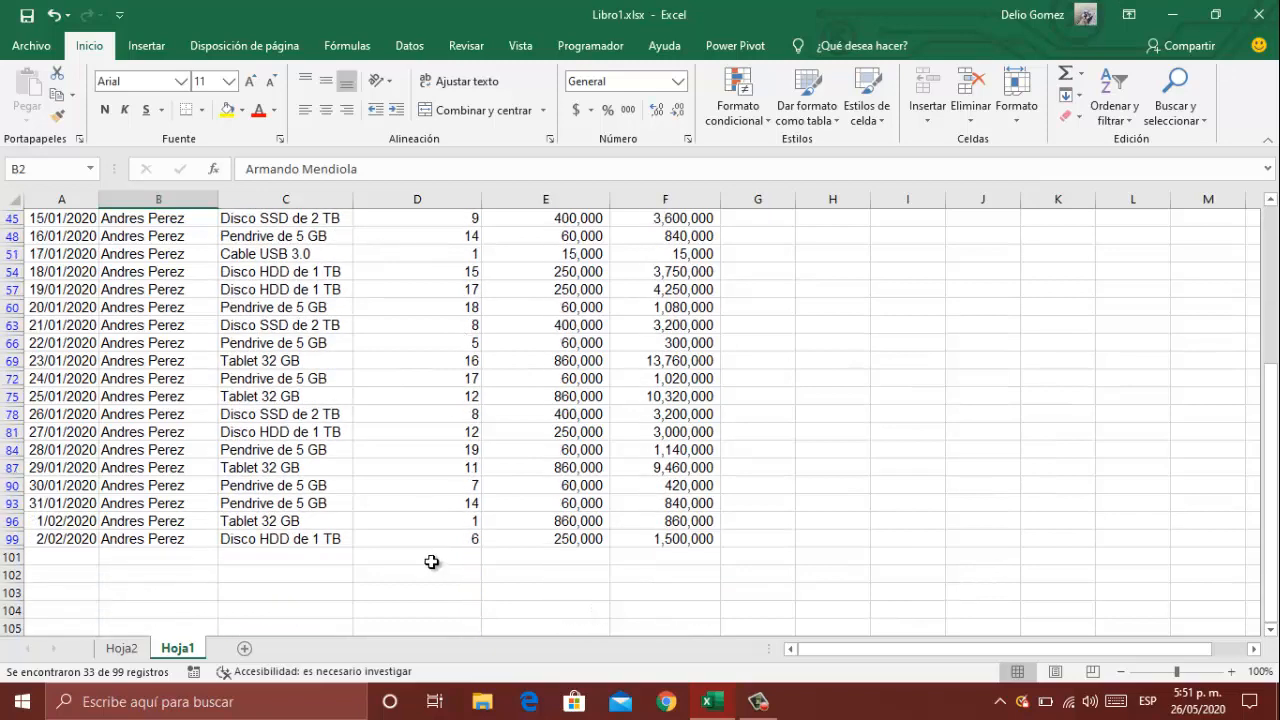
{"action": "left_click", "coordinate": [432, 567]}
{"action": "left_click", "coordinate": [1066, 72]}
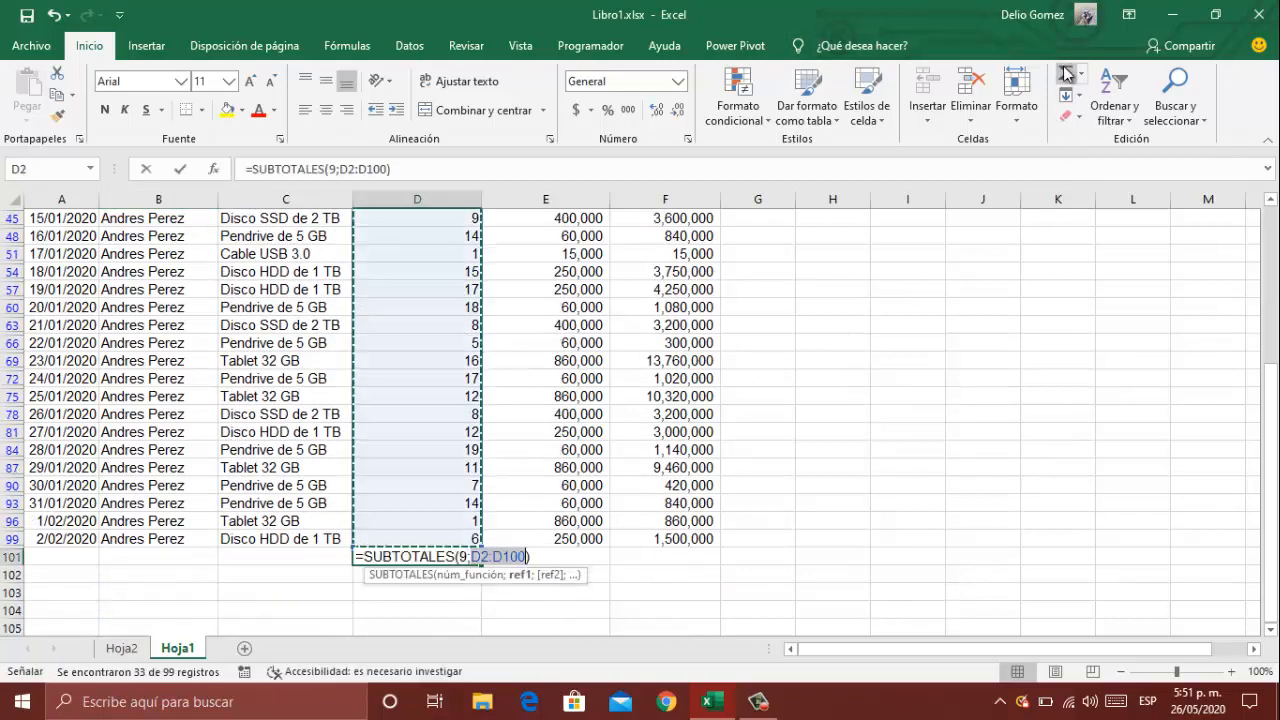
{"action": "key", "text": "Return"}
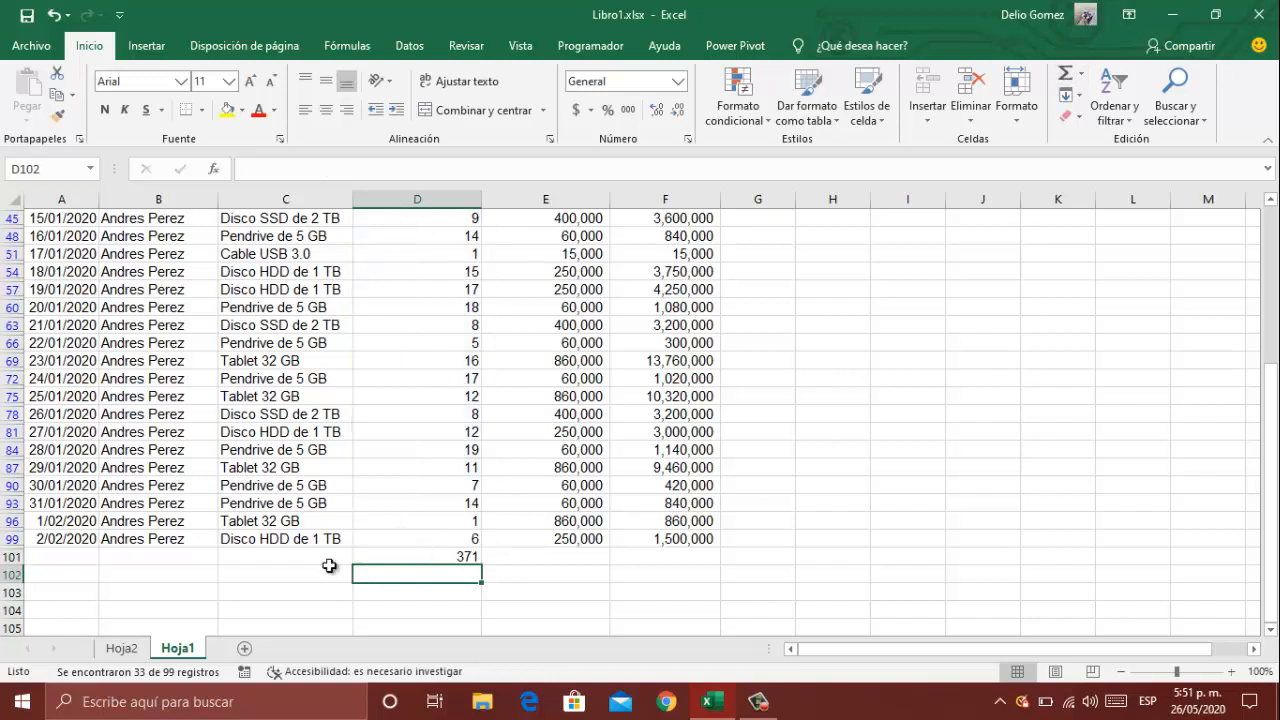
{"action": "left_click", "coordinate": [122, 648]}
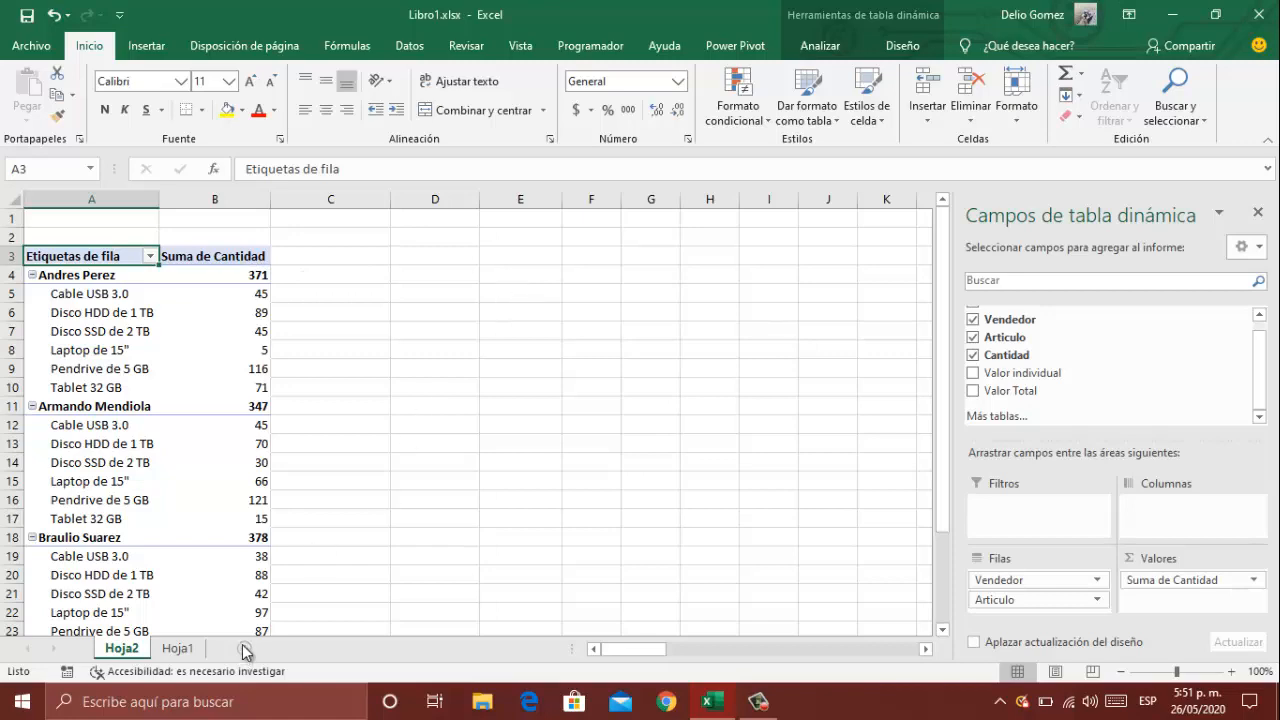
Clear the Vendedor filter on Hoja1 so that all sales records are listed again.
{"action": "left_click", "coordinate": [179, 648]}
{"action": "scroll", "coordinate": [1028, 450], "scroll_direction": "up", "scroll_amount": 2}
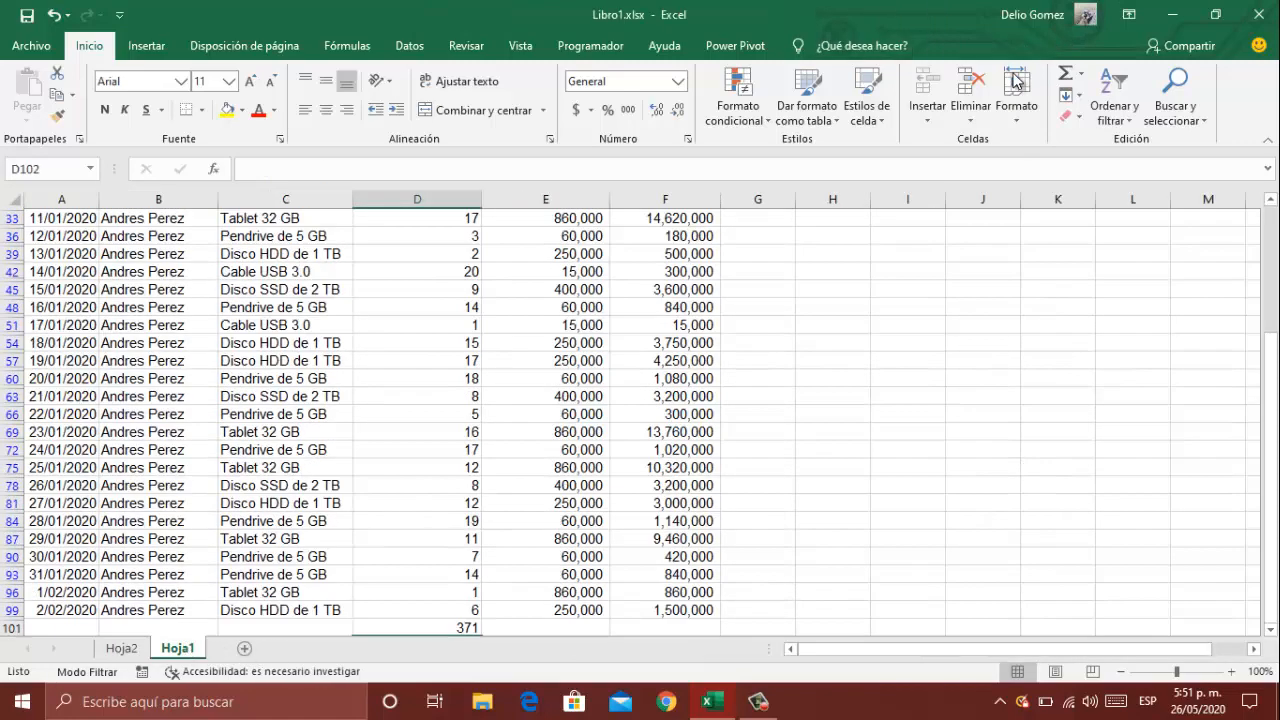
{"action": "left_click", "coordinate": [1112, 95]}
{"action": "left_click", "coordinate": [1124, 236]}
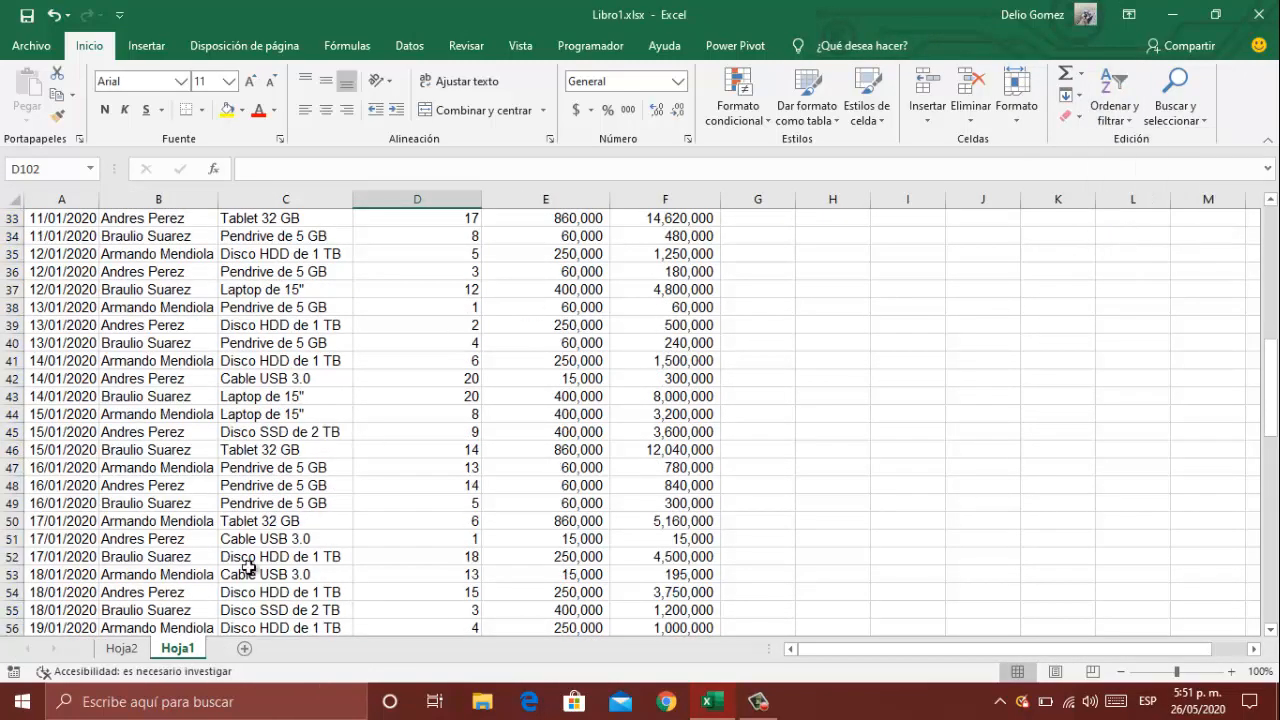
Review the quantities per salesperson on Hoja2 and move the Articulo field from the rows to the columns area.
{"action": "left_click", "coordinate": [122, 648]}
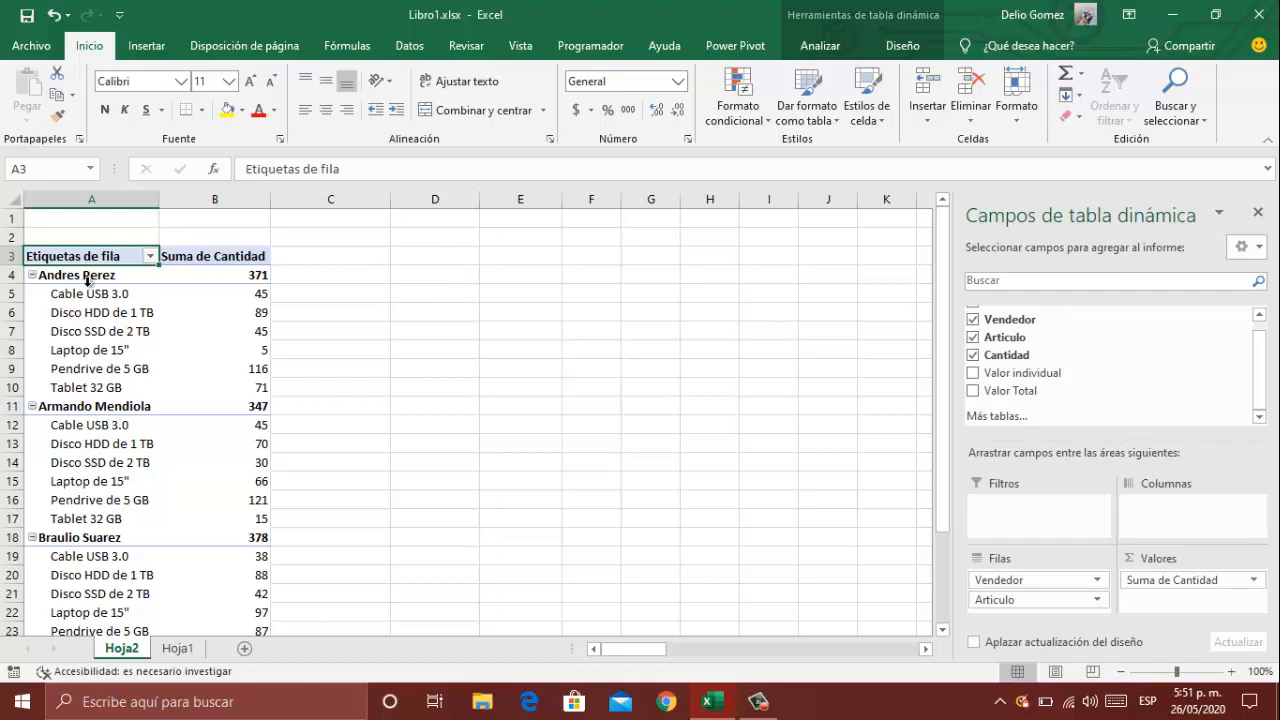
{"action": "scroll", "coordinate": [87, 281], "scroll_direction": "down", "scroll_amount": 1}
{"action": "scroll", "coordinate": [546, 448], "scroll_direction": "up", "scroll_amount": 1}
{"action": "scroll", "coordinate": [548, 445], "scroll_direction": "down", "scroll_amount": 1}
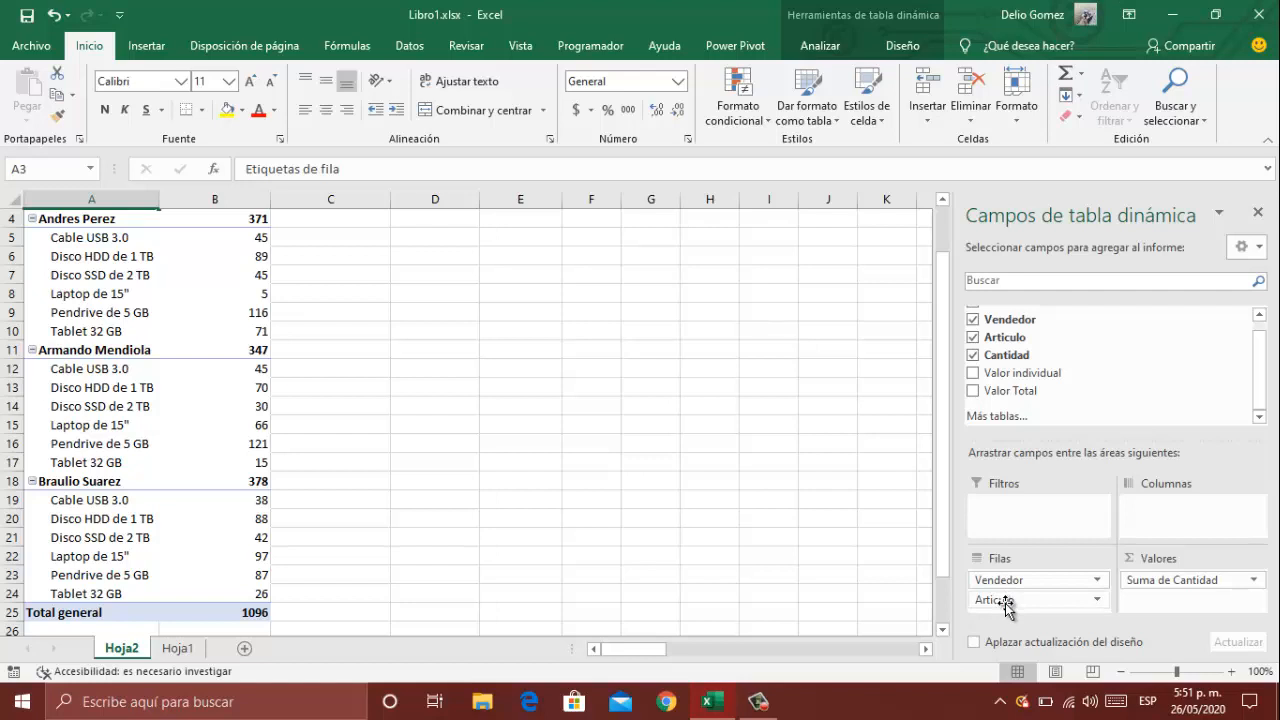
{"action": "left_click_drag", "start_coordinate": [1005, 602], "coordinate": [1112, 507]}
{"action": "scroll", "coordinate": [900, 497], "scroll_direction": "up", "scroll_amount": 1}
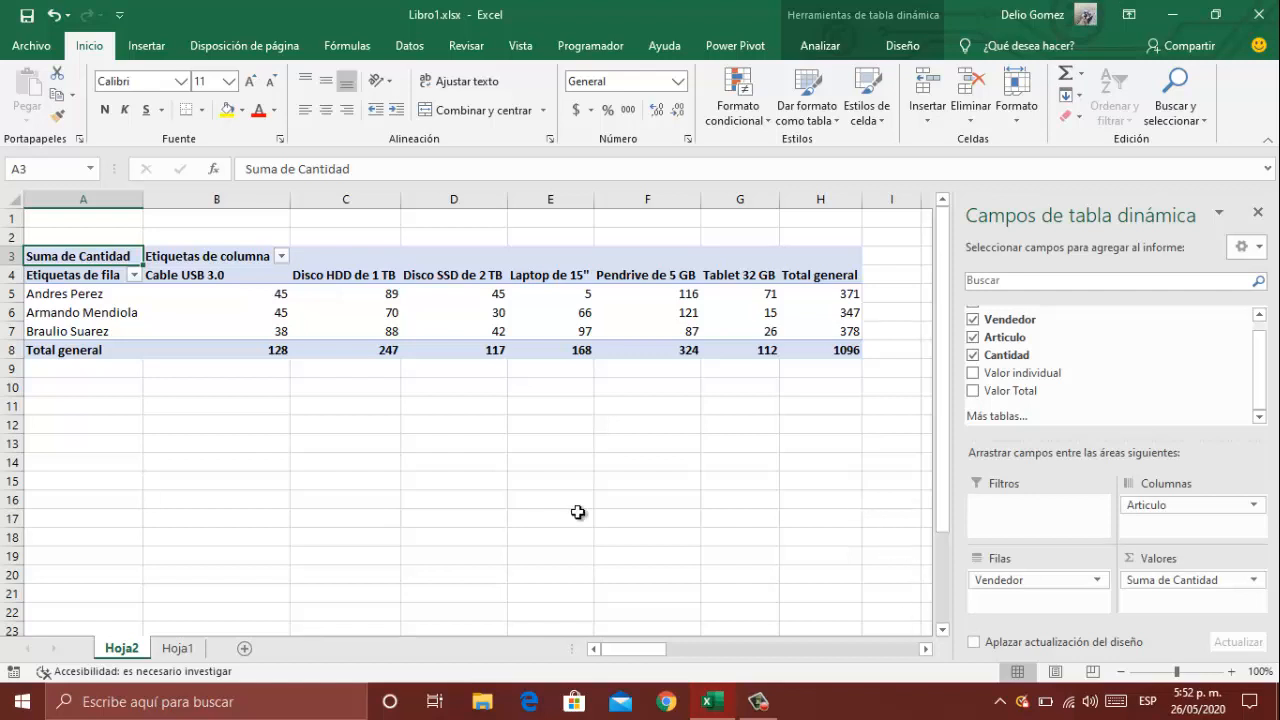
Examine the grand totals per article and the overall total quantity in the pivot table.
{"action": "left_click", "coordinate": [254, 349]}
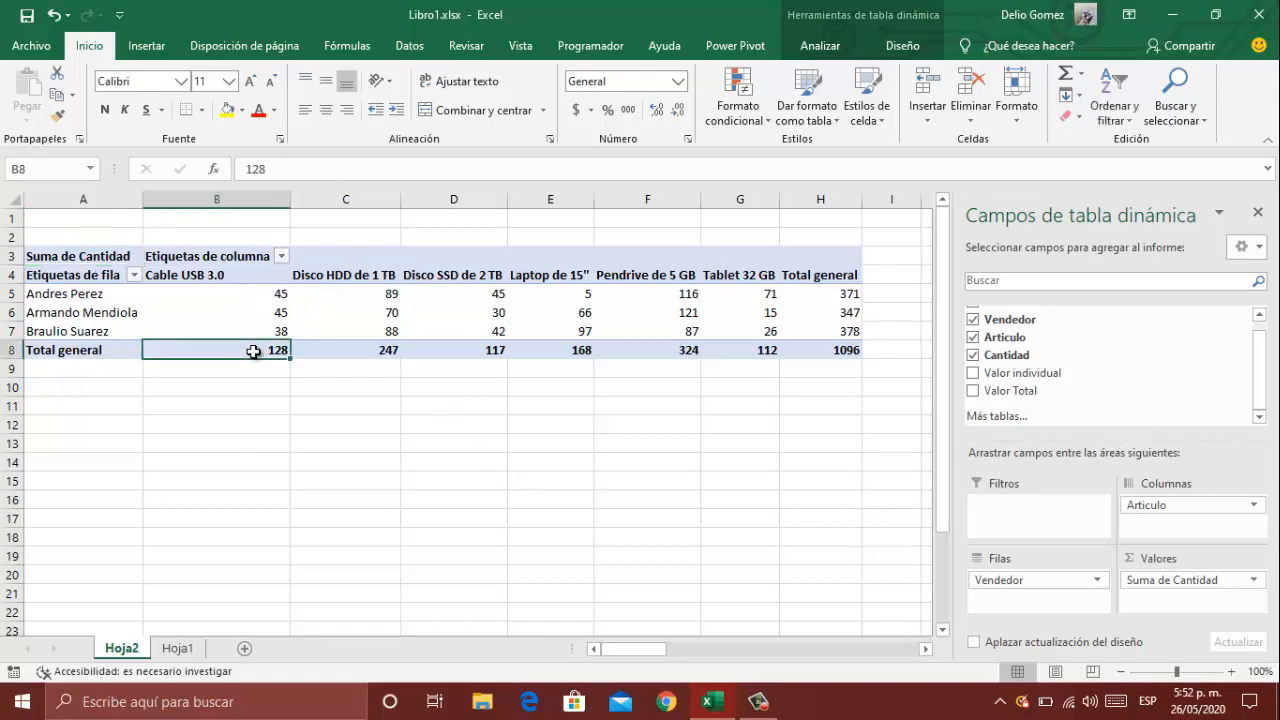
{"action": "left_click", "coordinate": [358, 356]}
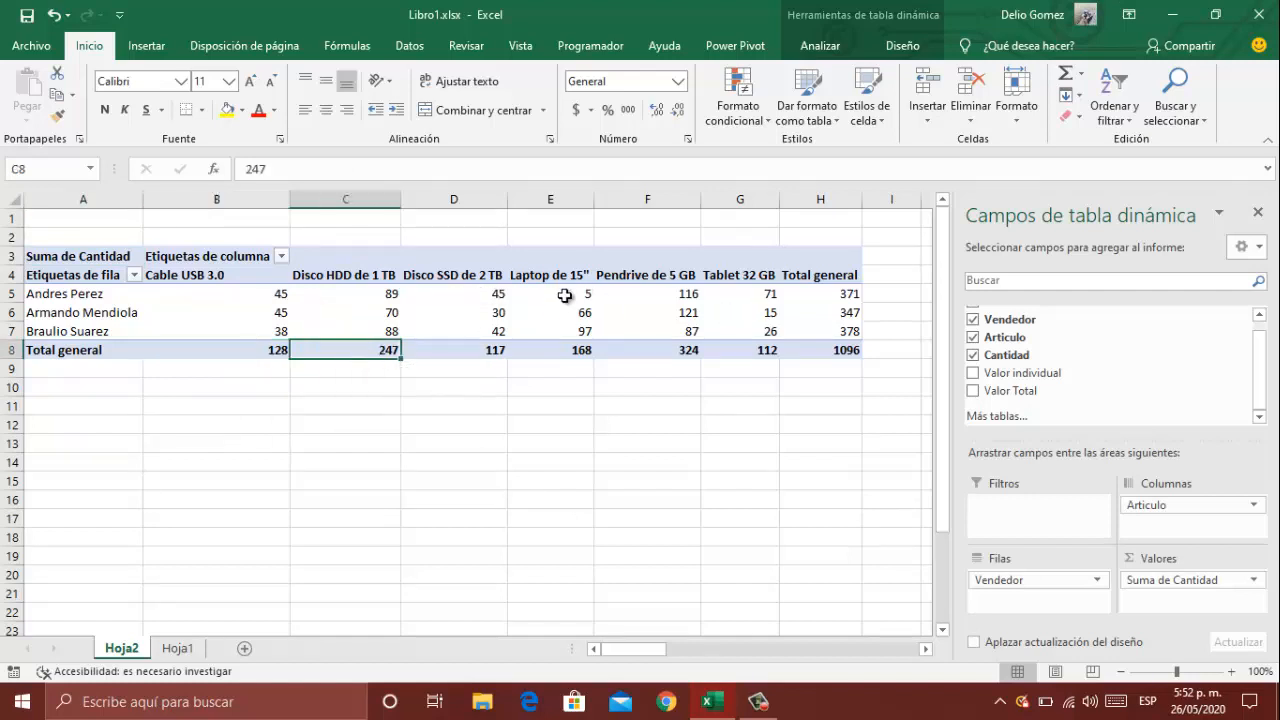
{"action": "left_click", "coordinate": [485, 367]}
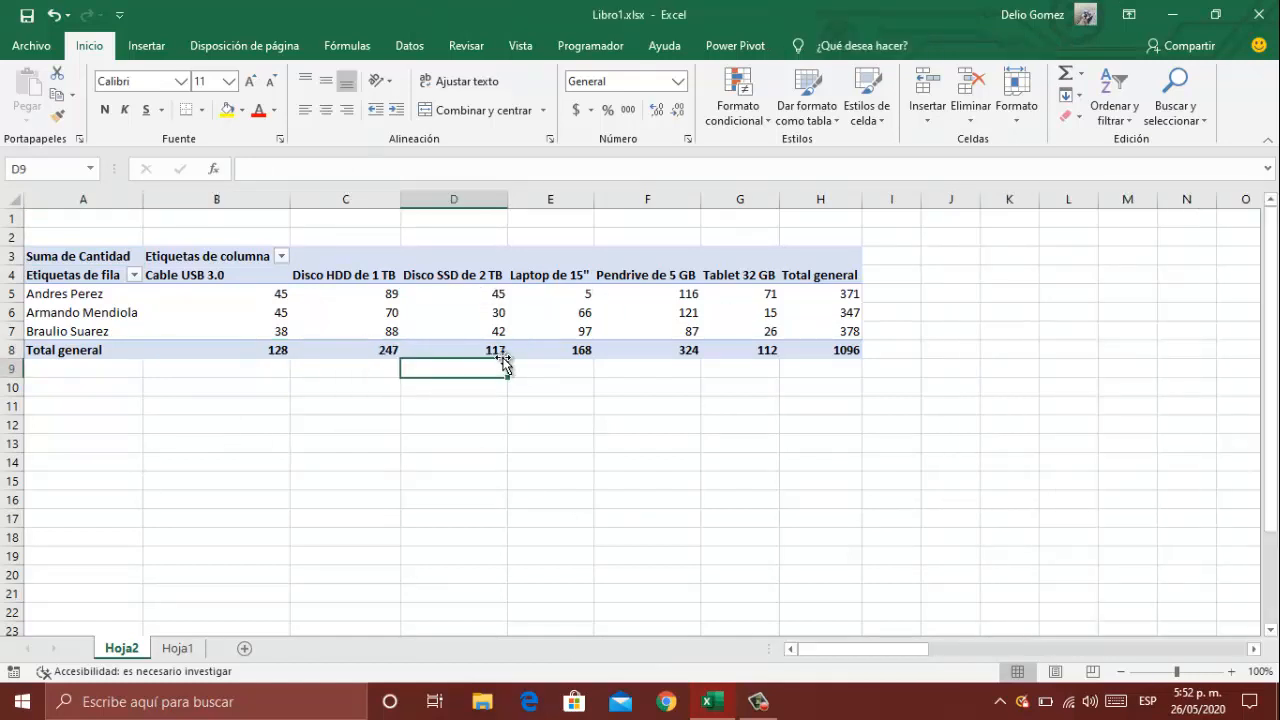
{"action": "left_click", "coordinate": [829, 349]}
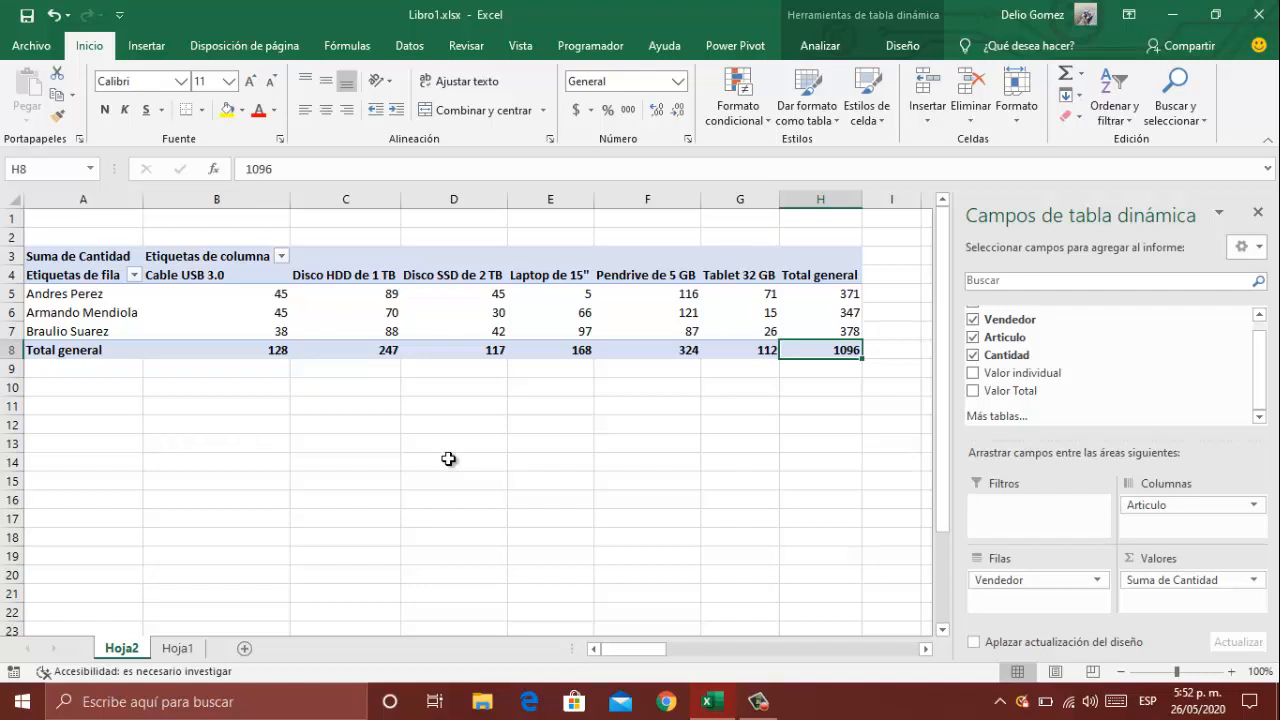
{"action": "scroll", "coordinate": [1109, 366], "scroll_direction": "up", "scroll_amount": 1}
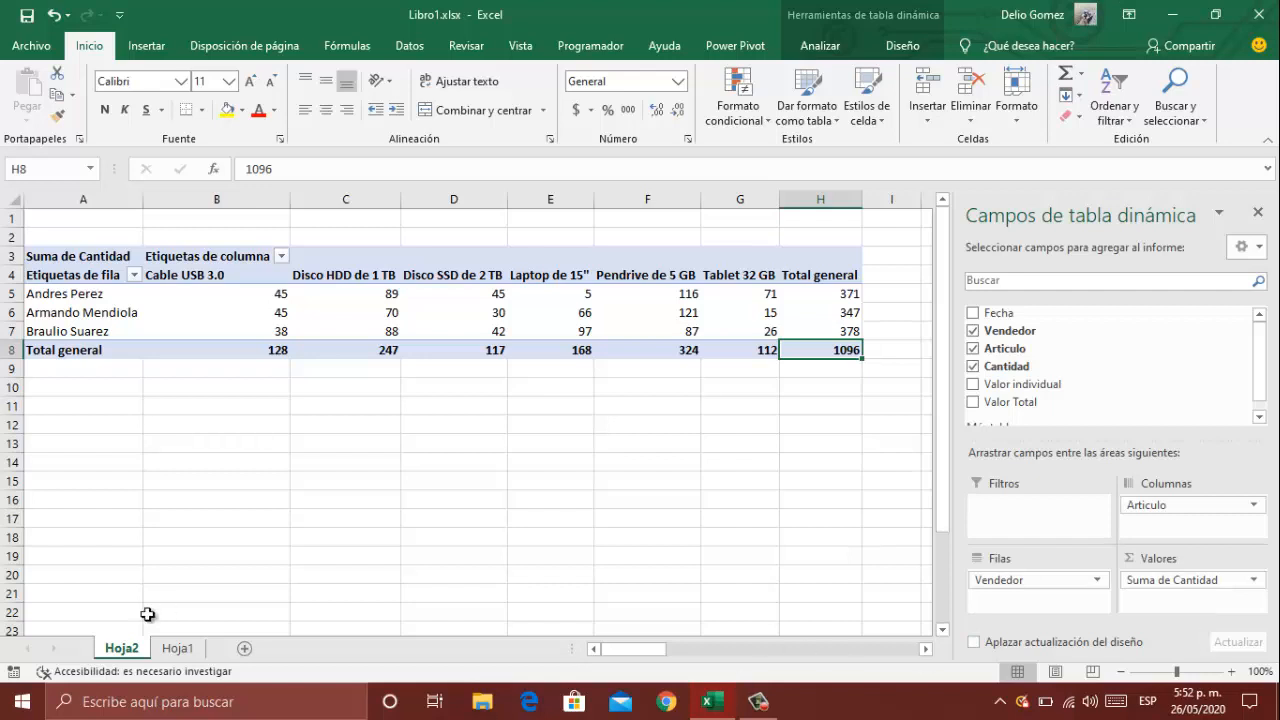
Consult the source data on Hoja1 and add the Fecha field to the pivot table's filters area on Hoja2.
{"action": "left_click", "coordinate": [177, 648]}
{"action": "scroll", "coordinate": [608, 340], "scroll_direction": "up", "scroll_amount": 4}
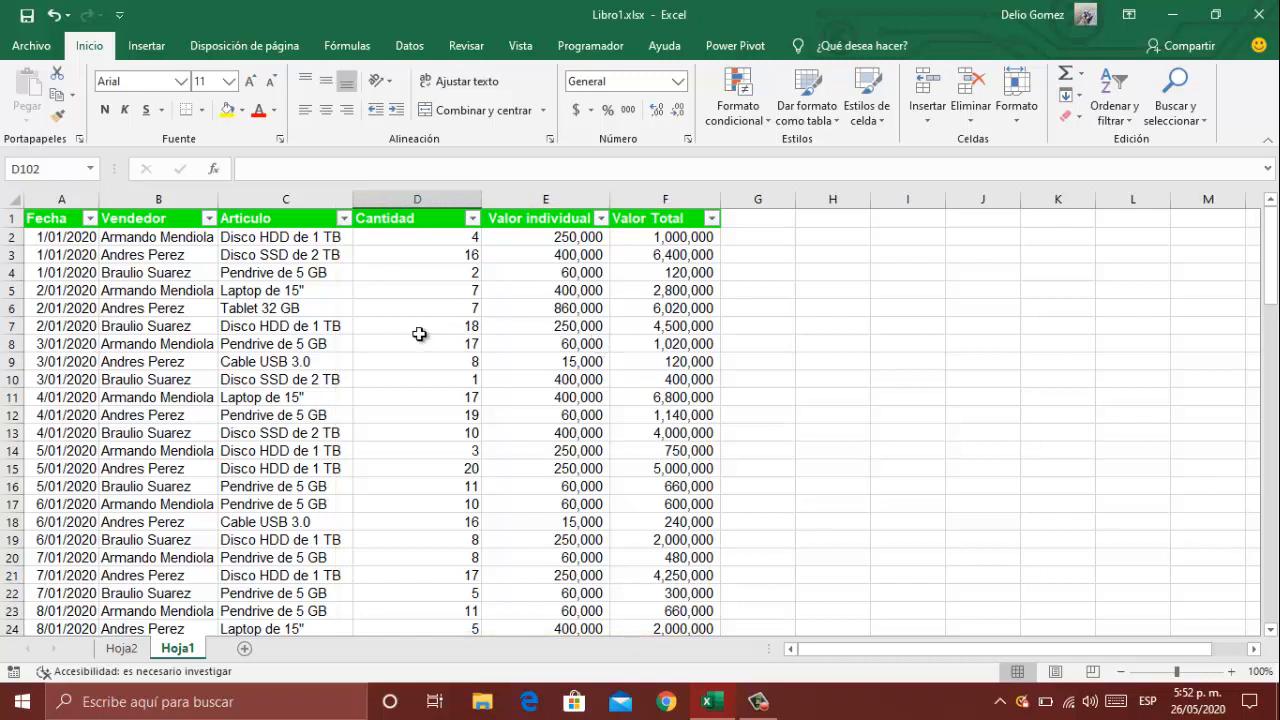
{"action": "left_click", "coordinate": [121, 648]}
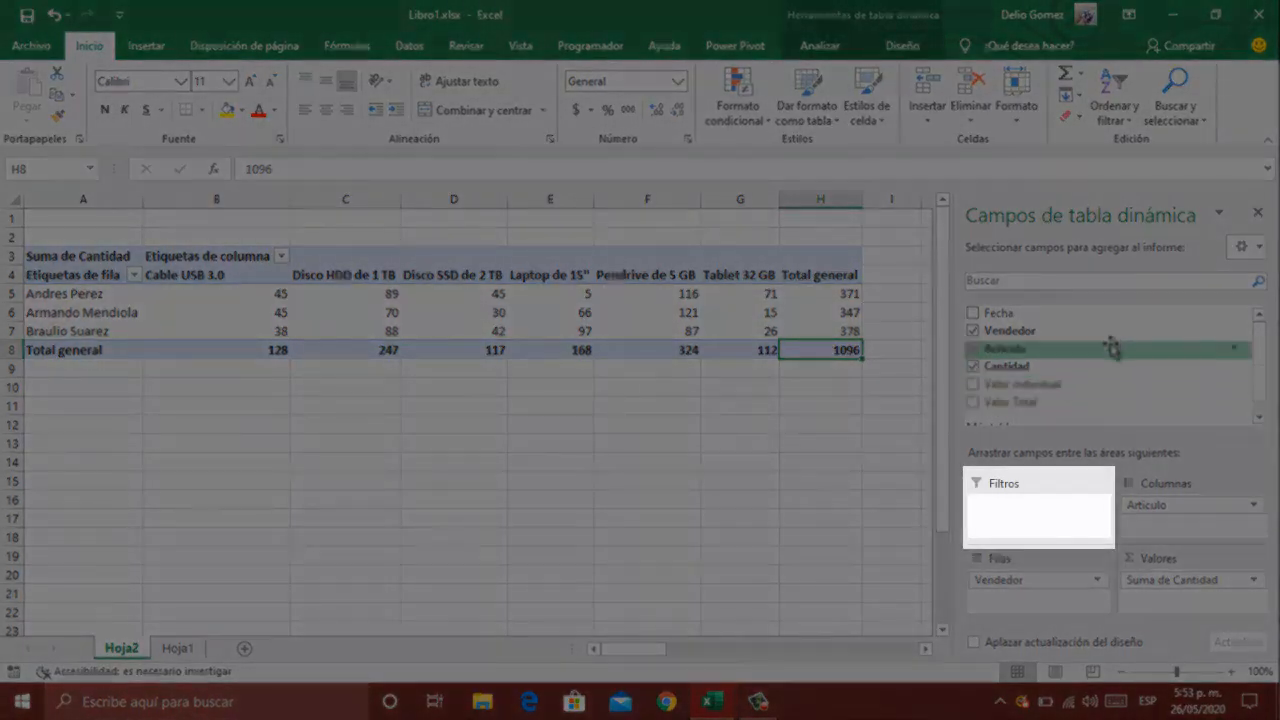
{"action": "left_click_drag", "start_coordinate": [1012, 316], "coordinate": [1028, 510]}
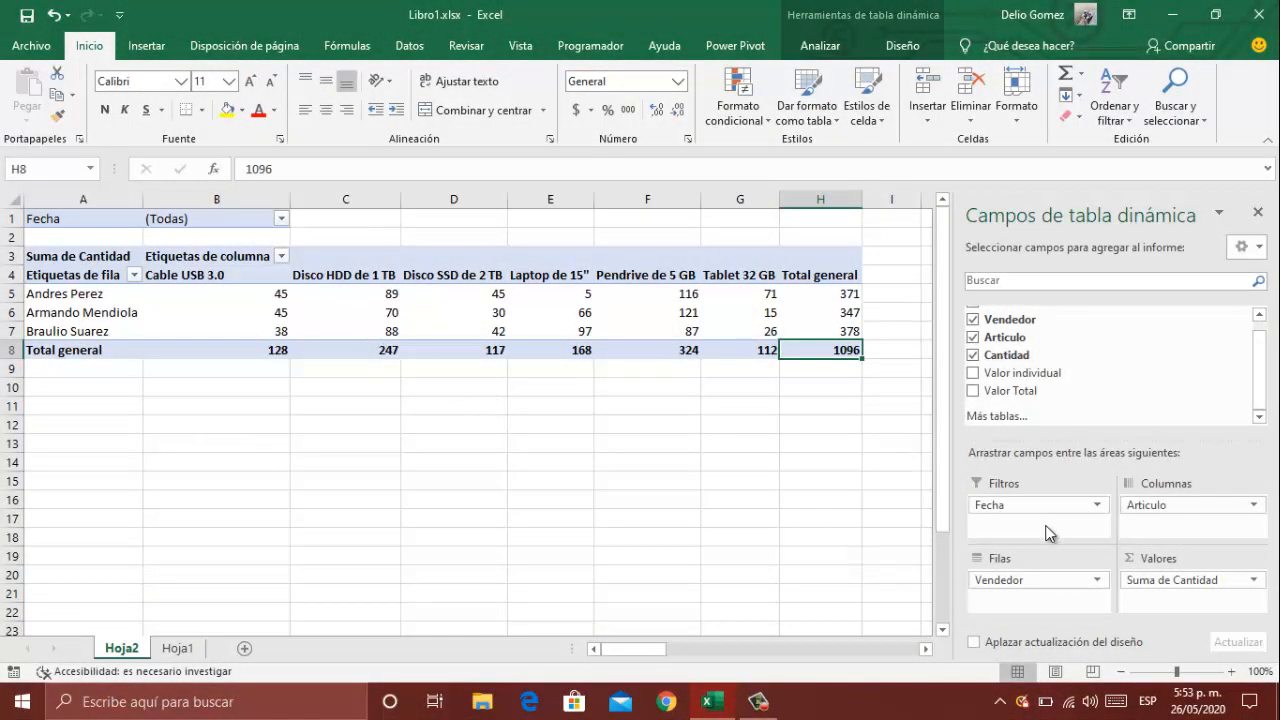
Browse the dates offered by the pivot table's Fecha filter and check them against the Hoja1 sales data.
{"action": "left_click", "coordinate": [283, 218]}
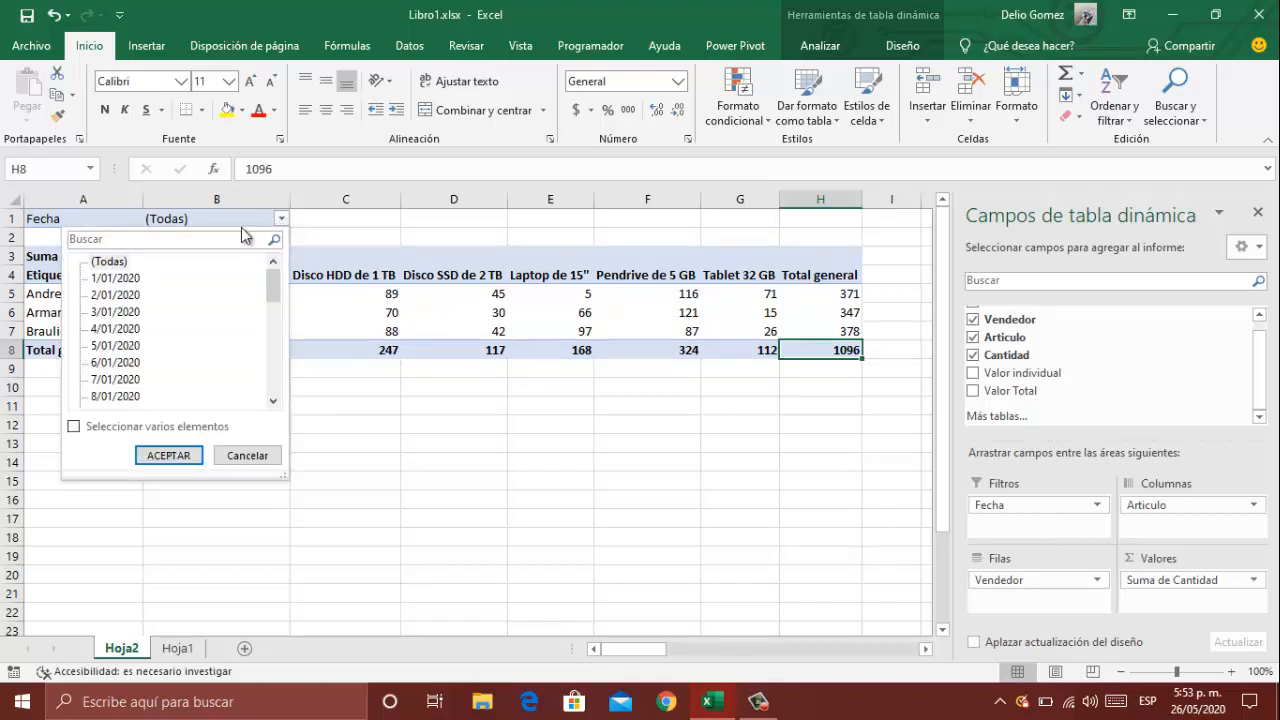
{"action": "scroll", "coordinate": [140, 300], "scroll_direction": "down", "scroll_amount": 6}
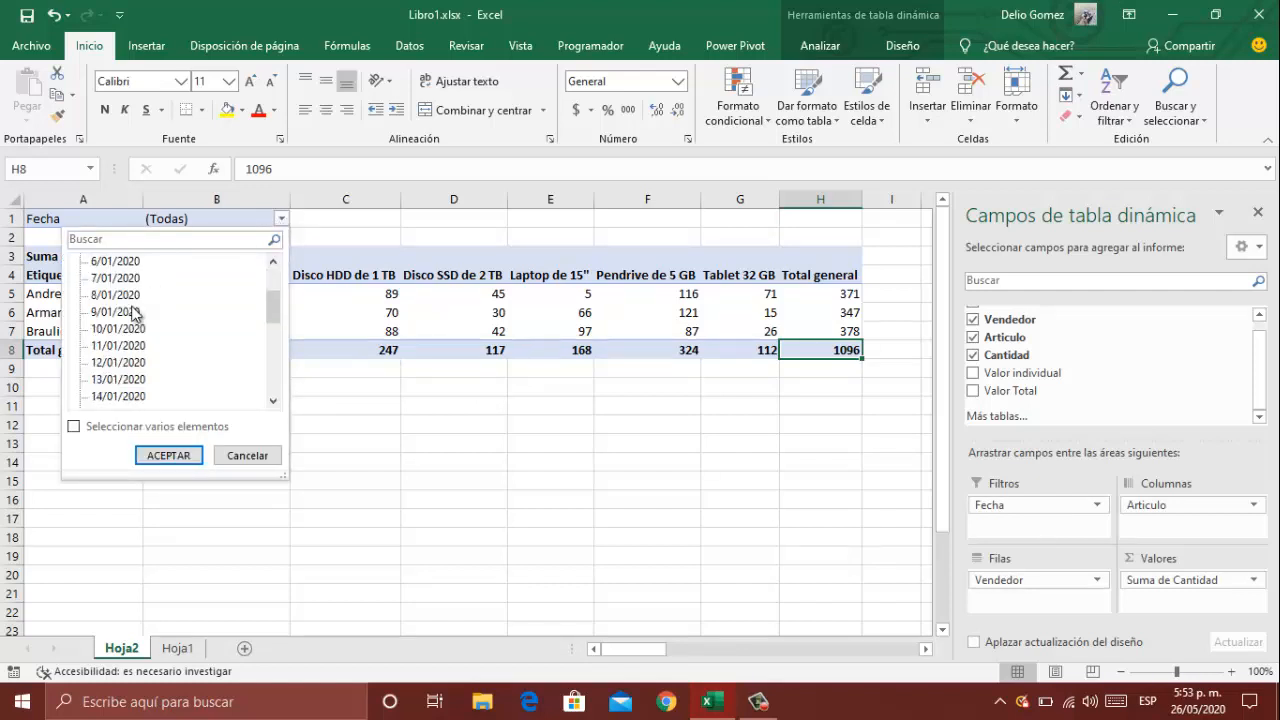
{"action": "scroll", "coordinate": [135, 311], "scroll_direction": "down", "scroll_amount": 2}
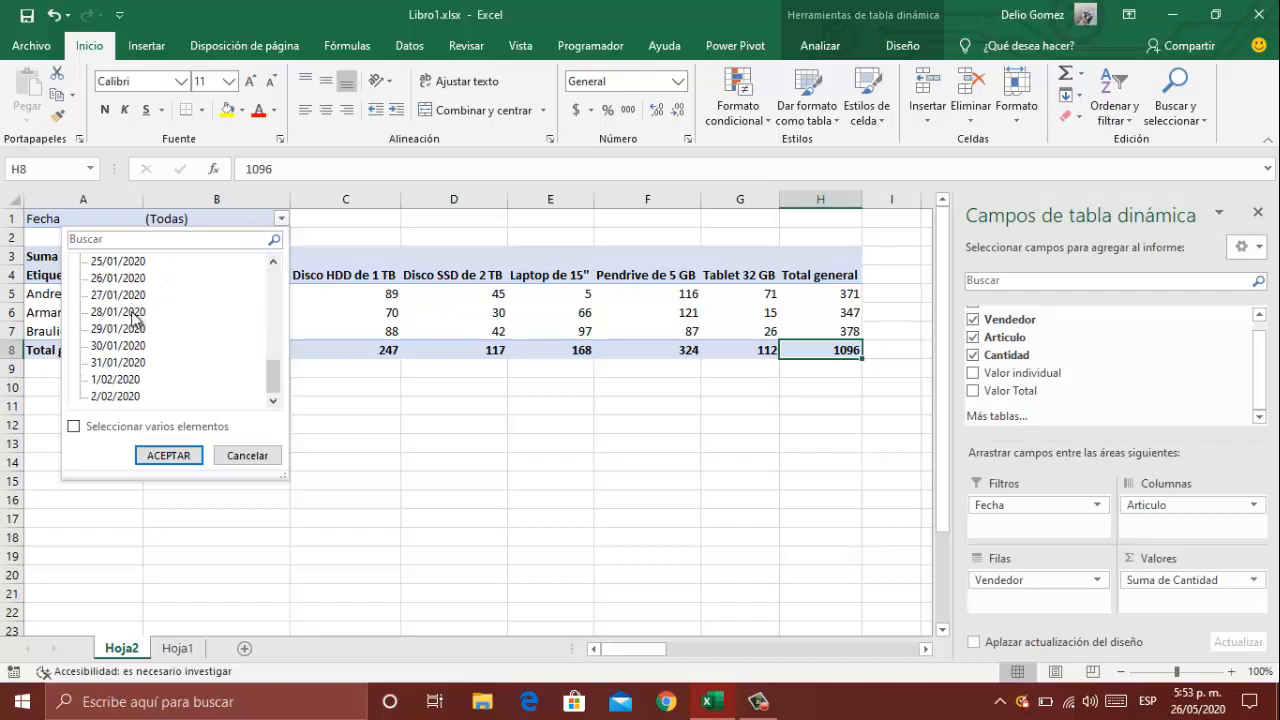
{"action": "left_click", "coordinate": [182, 648]}
{"action": "left_click", "coordinate": [180, 650]}
{"action": "left_click", "coordinate": [124, 651]}
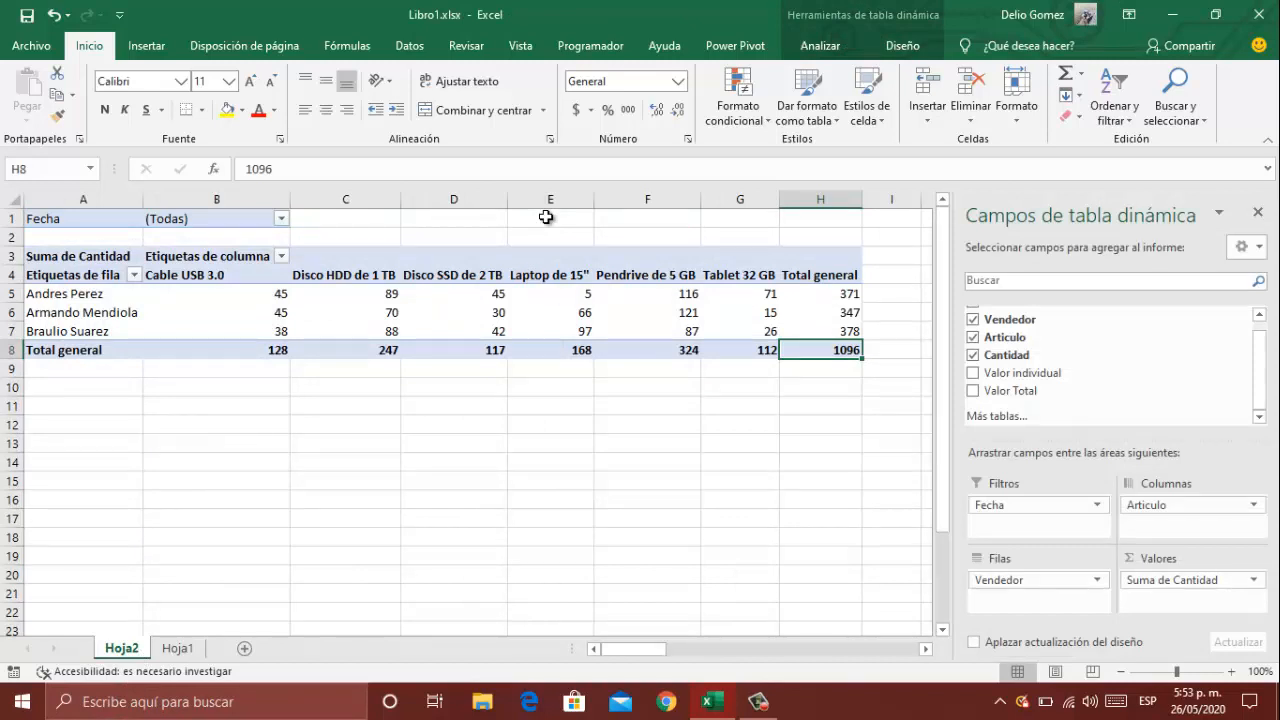
Filter the pivot table by Fecha to show only 4/01/2020.
{"action": "left_click", "coordinate": [281, 218]}
{"action": "left_click", "coordinate": [110, 332]}
{"action": "left_click", "coordinate": [157, 454]}
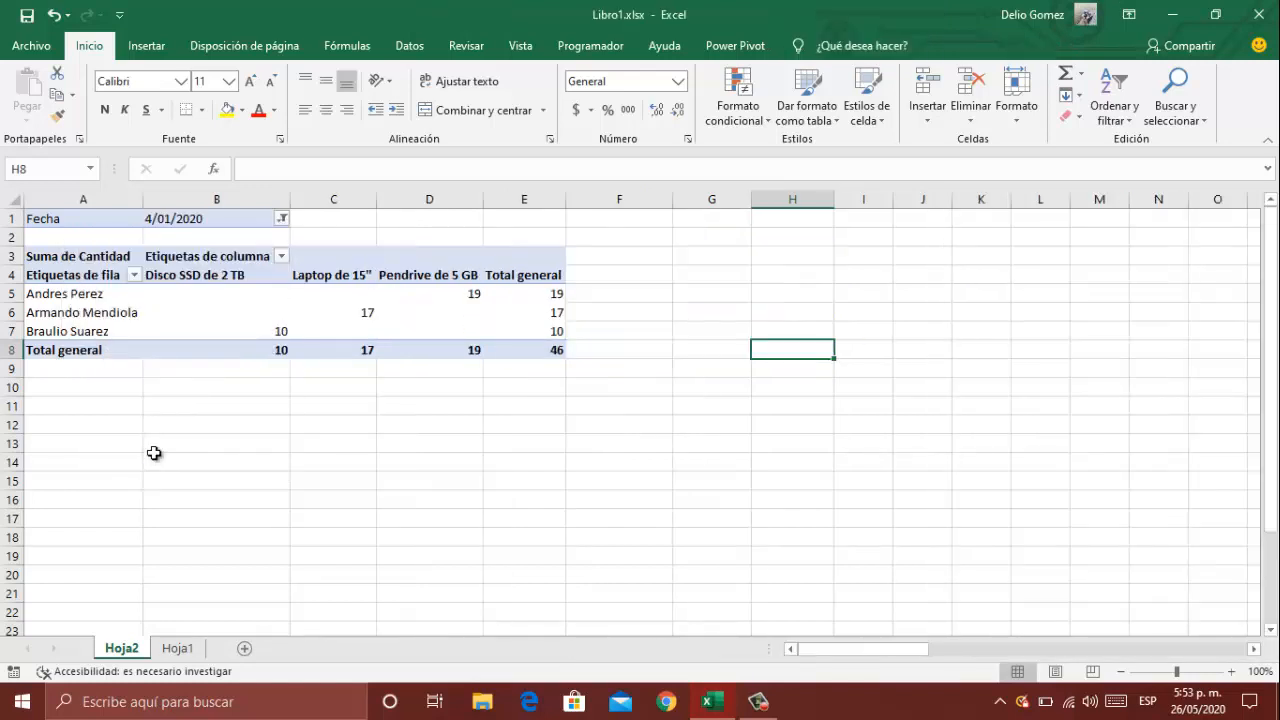
Examine the quantities each salesperson sold per article on the filtered date.
{"action": "left_click", "coordinate": [262, 296]}
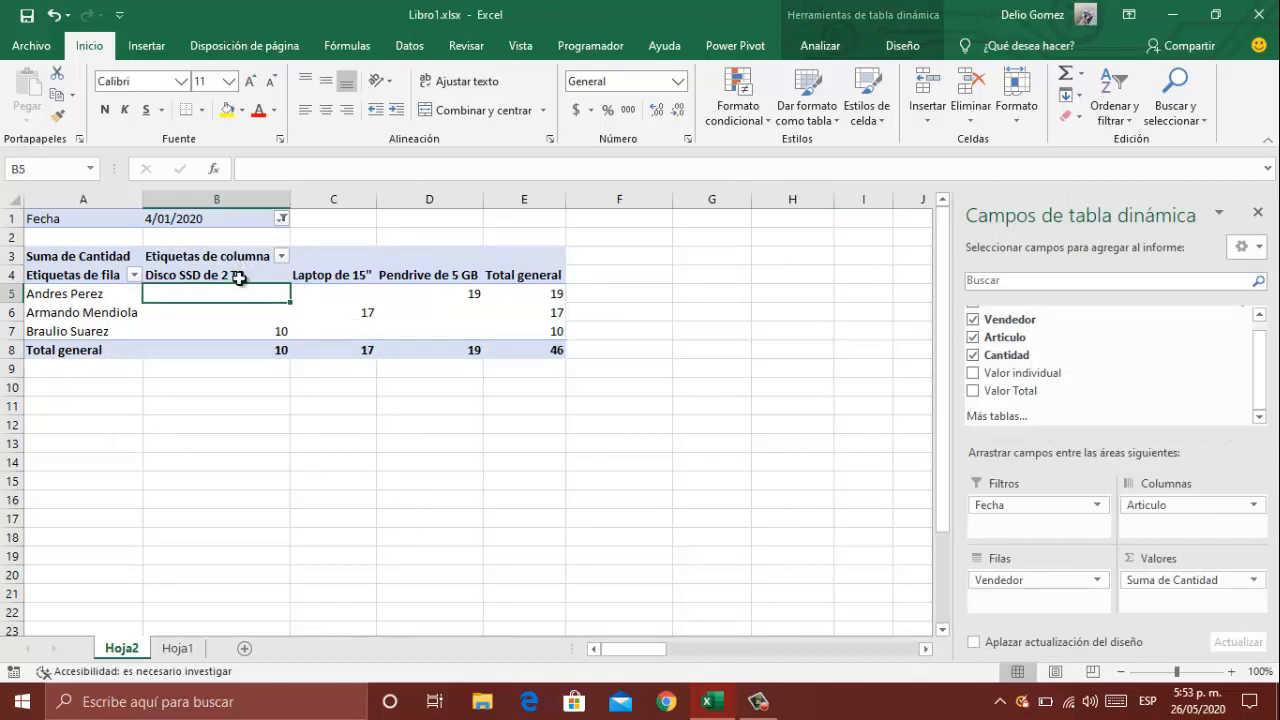
{"action": "left_click", "coordinate": [268, 333]}
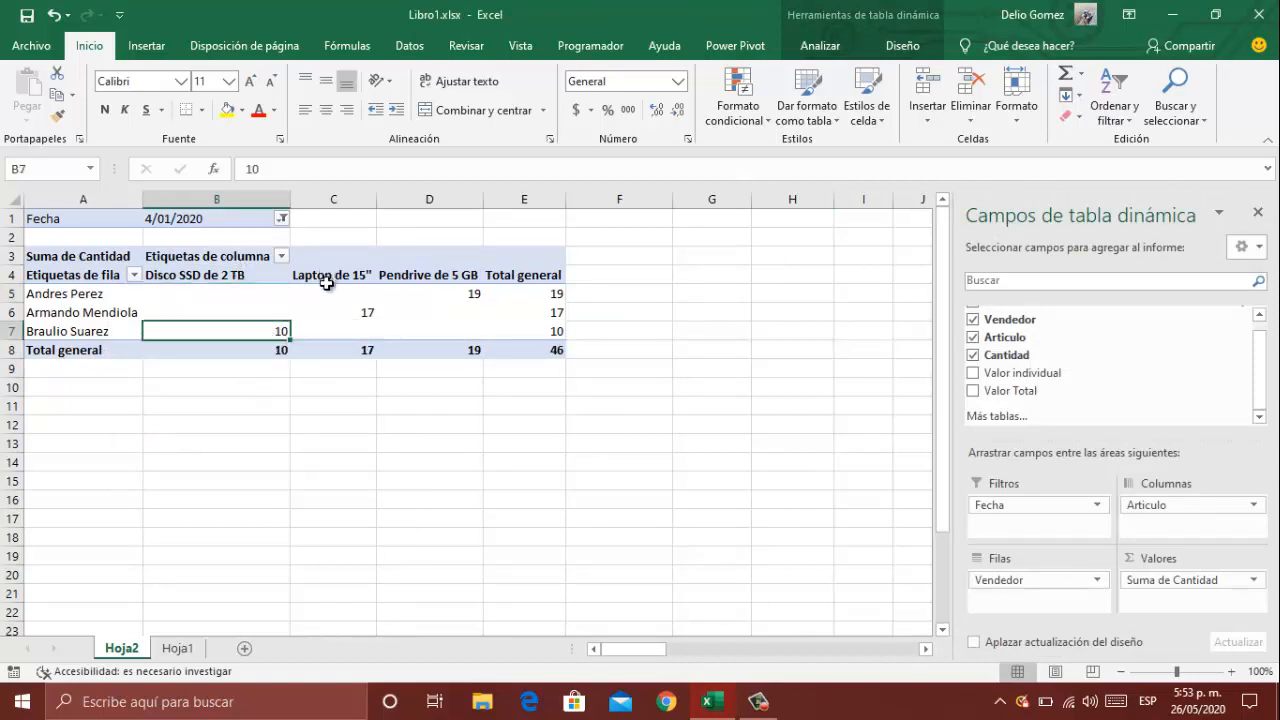
{"action": "left_click", "coordinate": [368, 312]}
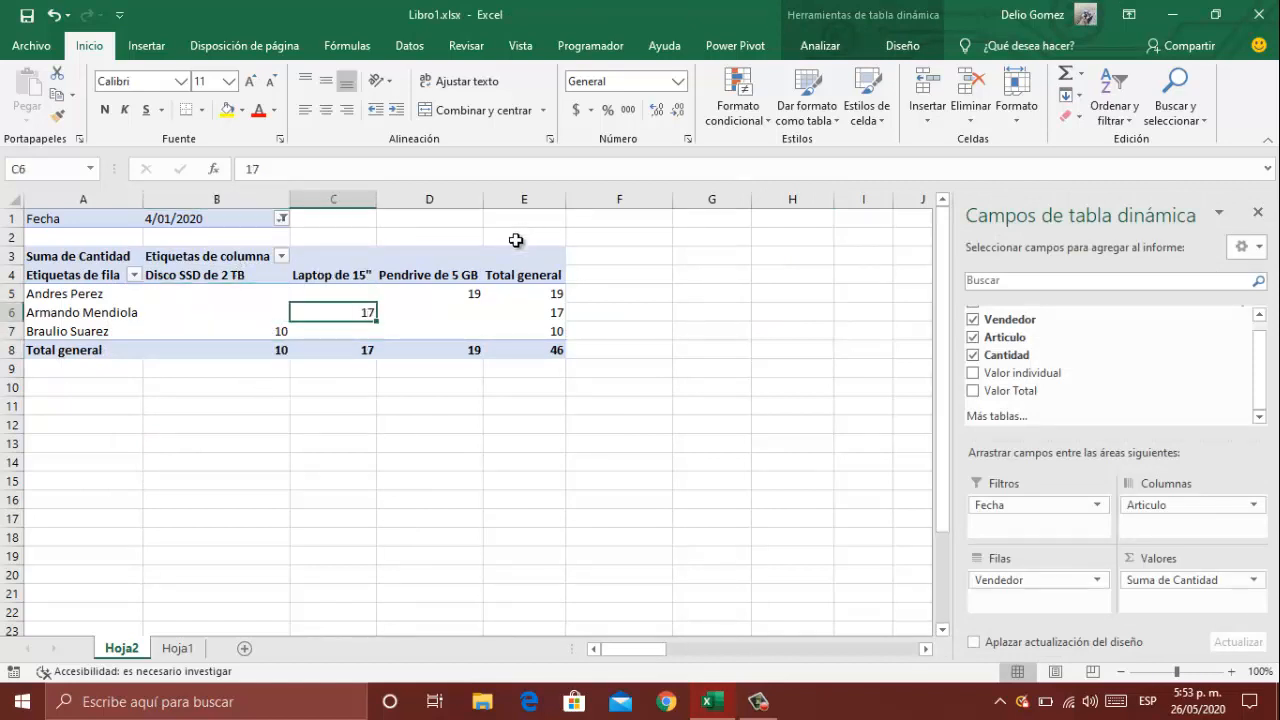
{"action": "left_click", "coordinate": [476, 296]}
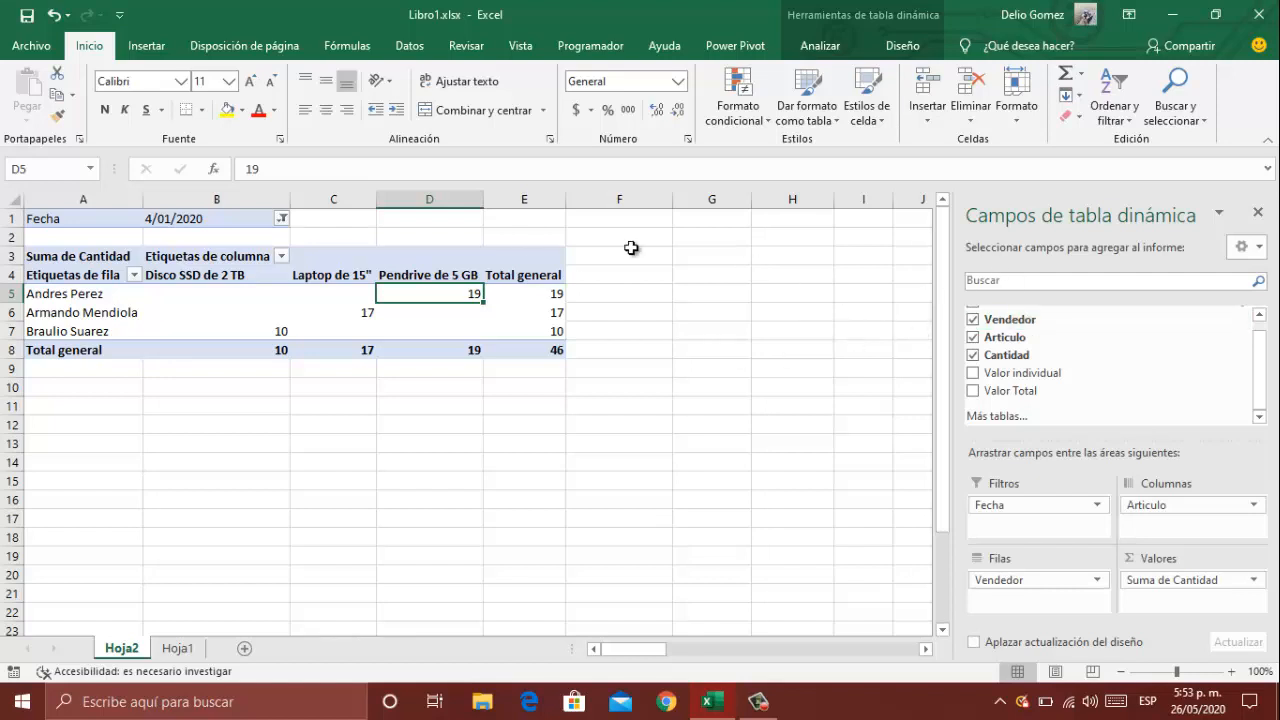
Filter the pivot table by Fecha to show only 1/01/2020, and after that only 2/01/2020.
{"action": "left_click", "coordinate": [281, 217]}
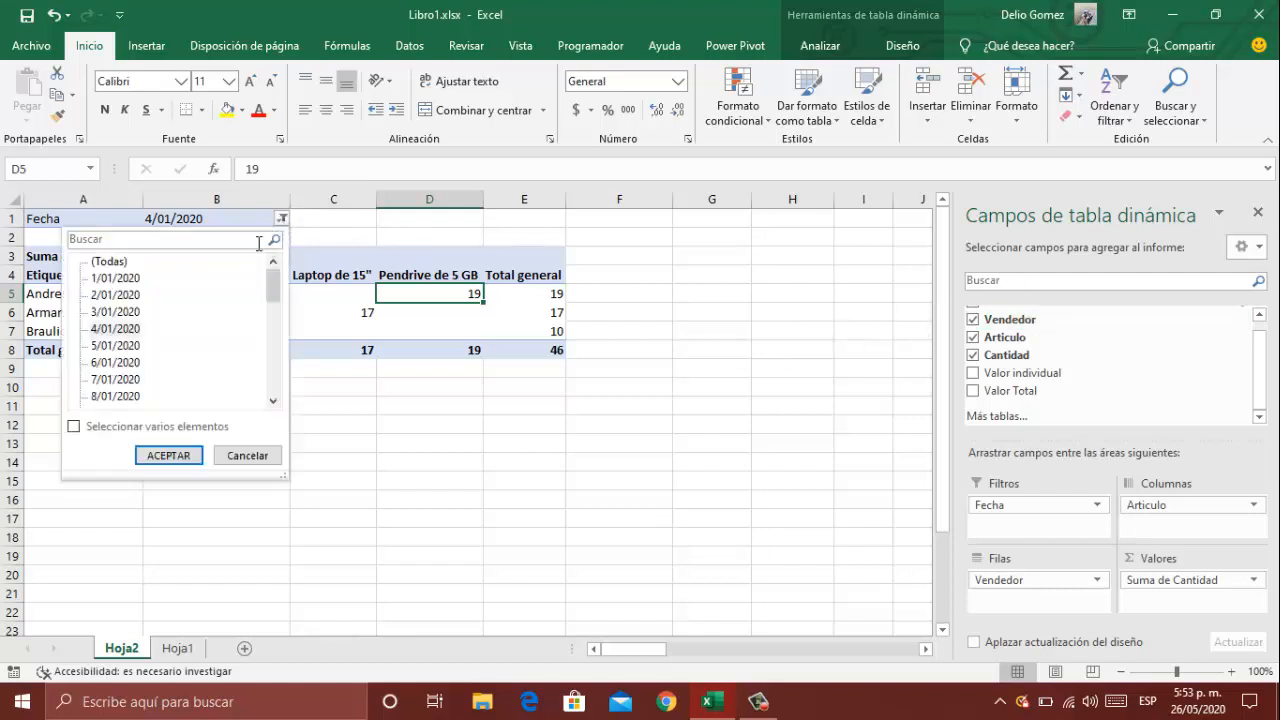
{"action": "left_click", "coordinate": [114, 280]}
{"action": "left_click", "coordinate": [167, 455]}
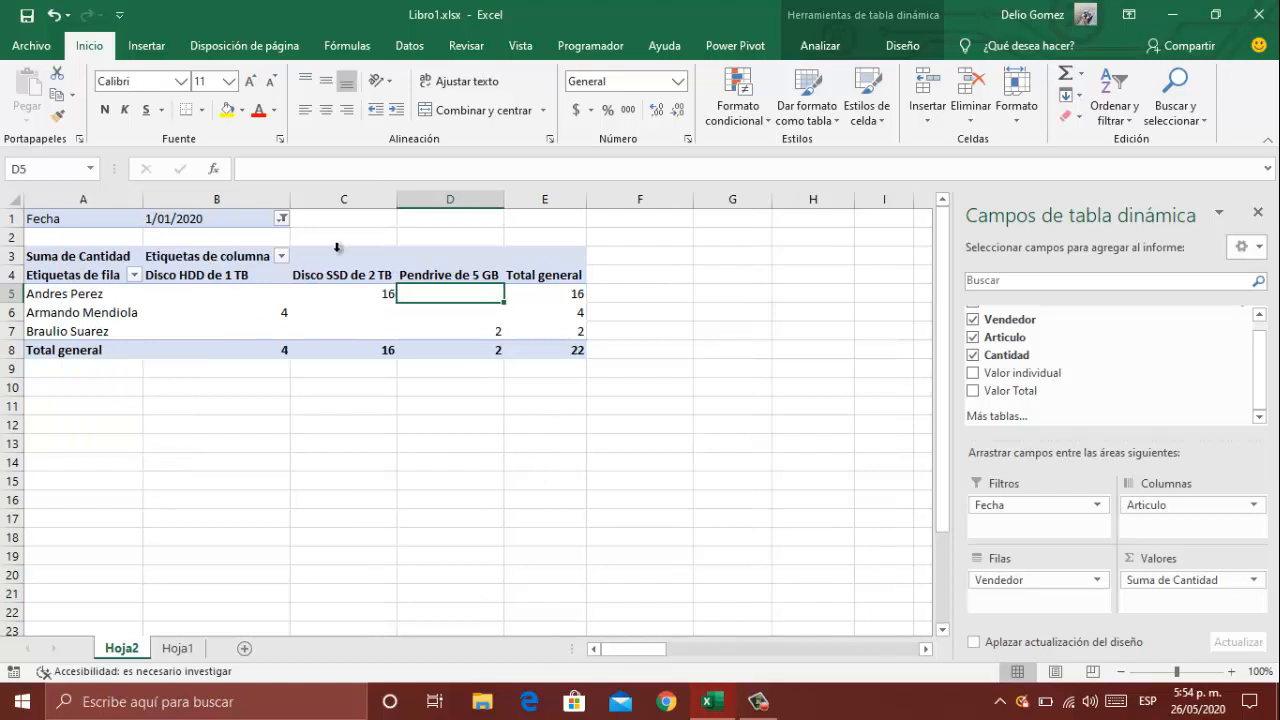
{"action": "left_click", "coordinate": [282, 218]}
{"action": "left_click", "coordinate": [138, 296]}
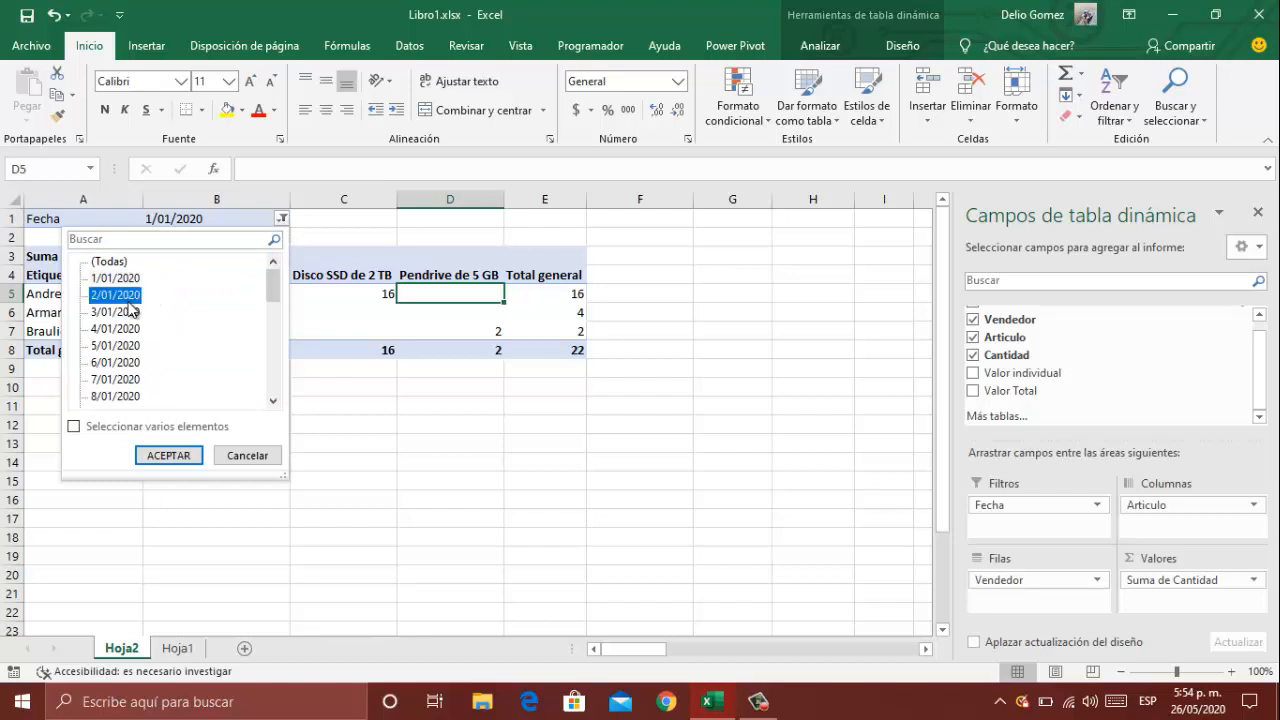
{"action": "left_click", "coordinate": [172, 455]}
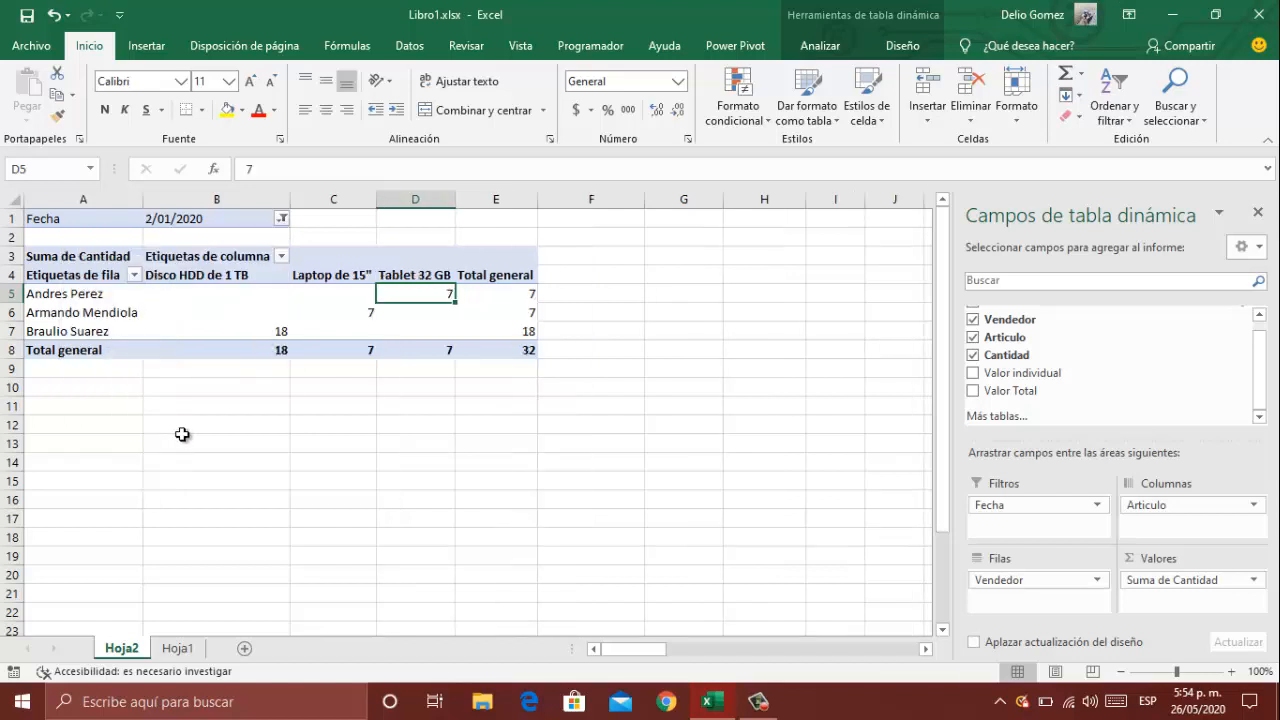
Rearrange the pivot table with Vendedor in the filters area and Fecha in the rows area.
{"action": "left_click_drag", "start_coordinate": [1031, 580], "coordinate": [1025, 528]}
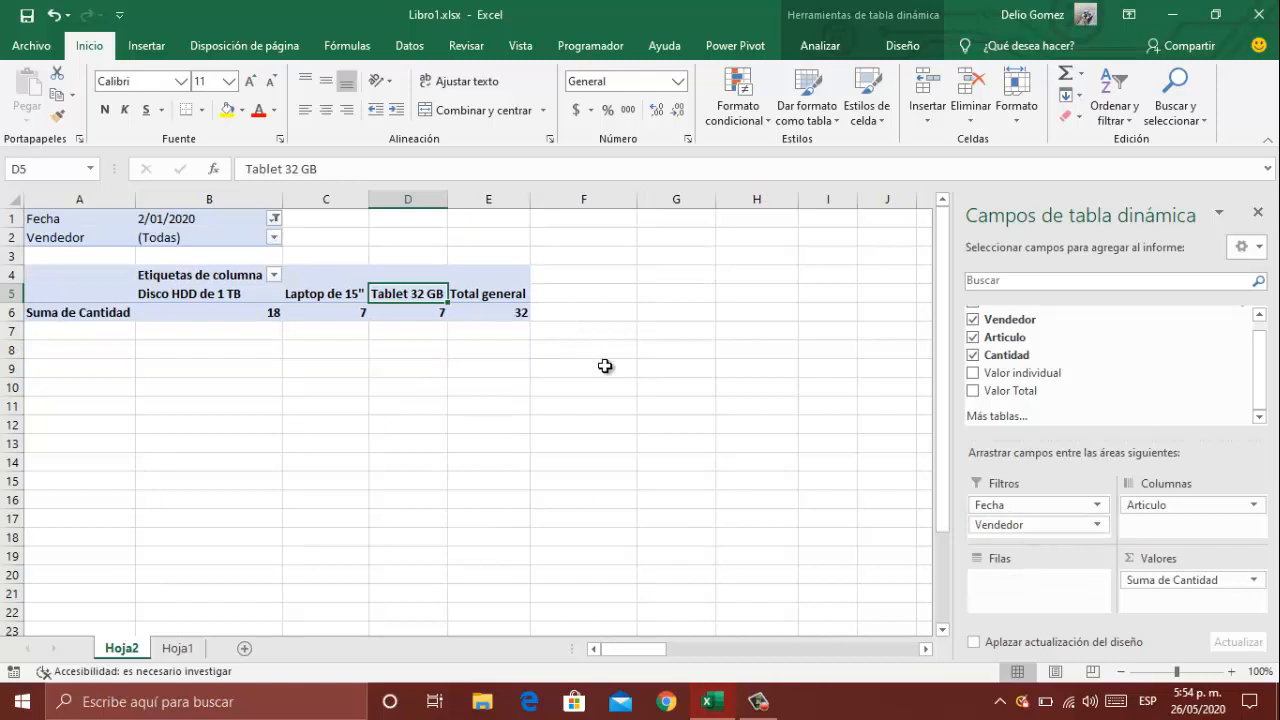
{"action": "left_click_drag", "start_coordinate": [1049, 507], "coordinate": [1051, 584]}
{"action": "scroll", "coordinate": [249, 392], "scroll_direction": "down", "scroll_amount": 2}
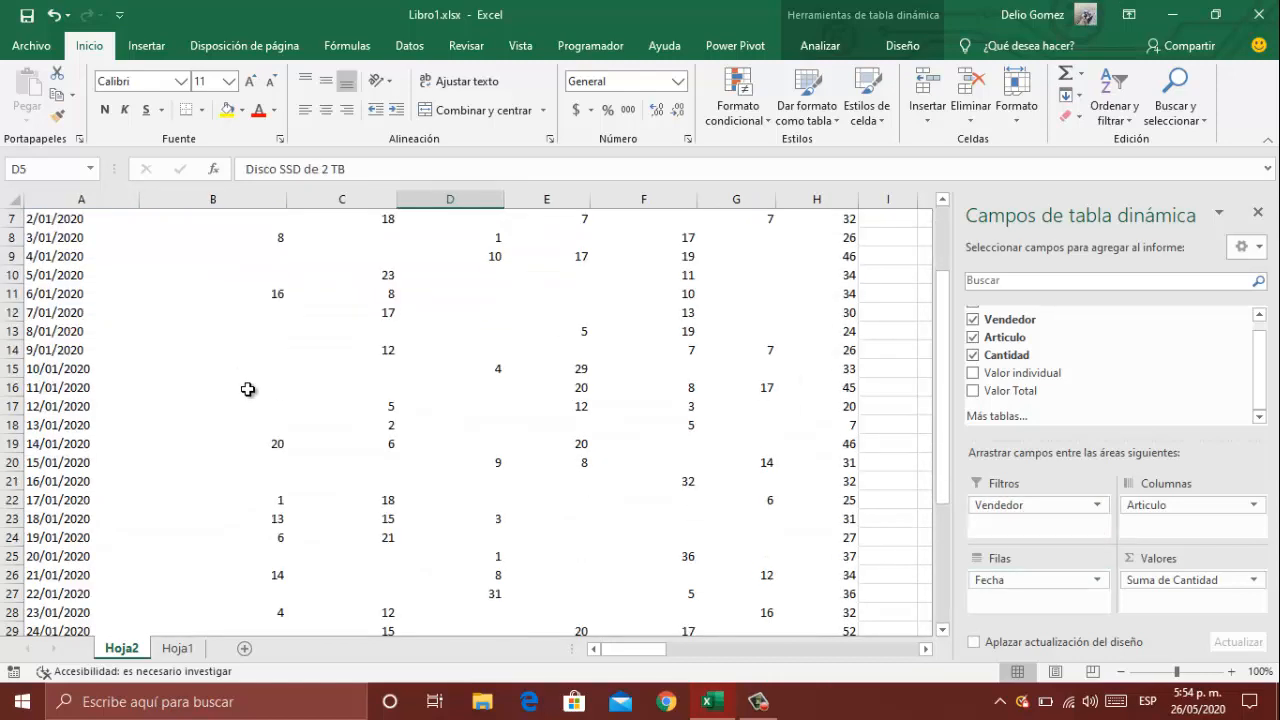
{"action": "scroll", "coordinate": [248, 389], "scroll_direction": "up", "scroll_amount": 2}
{"action": "scroll", "coordinate": [695, 397], "scroll_direction": "down", "scroll_amount": 2}
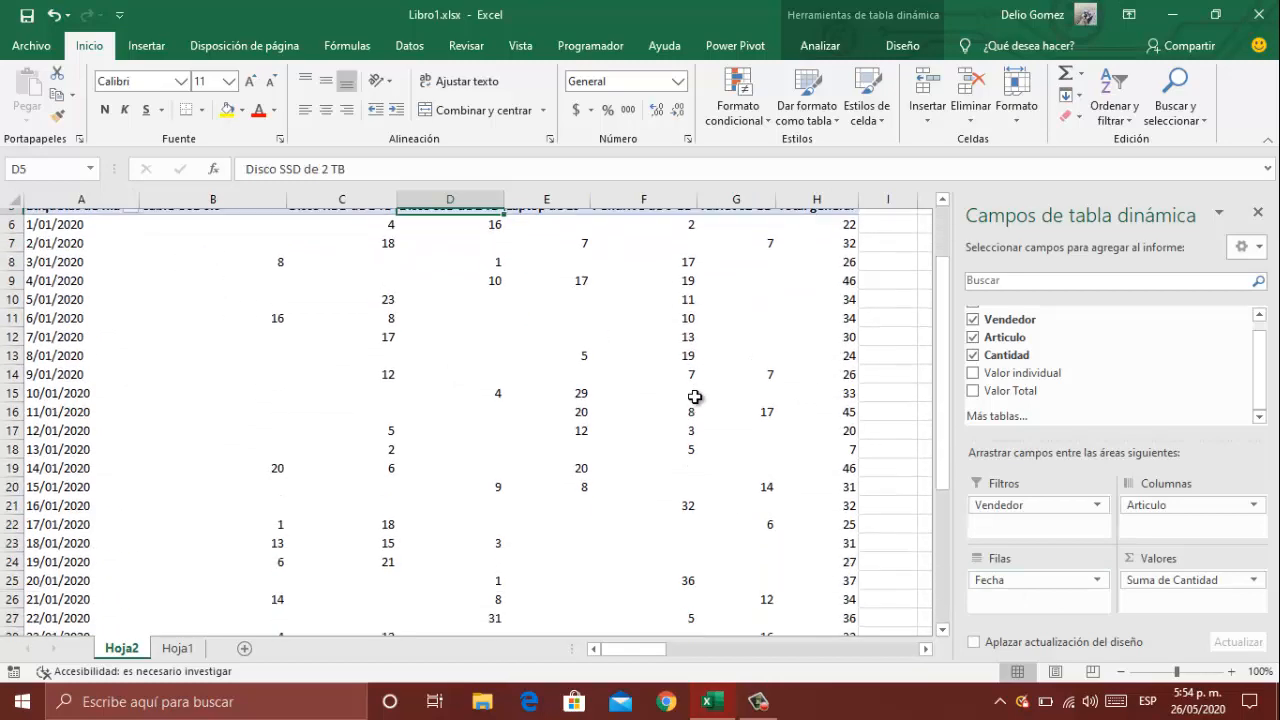
{"action": "scroll", "coordinate": [692, 392], "scroll_direction": "down", "scroll_amount": 6}
{"action": "scroll", "coordinate": [694, 386], "scroll_direction": "up", "scroll_amount": 7}
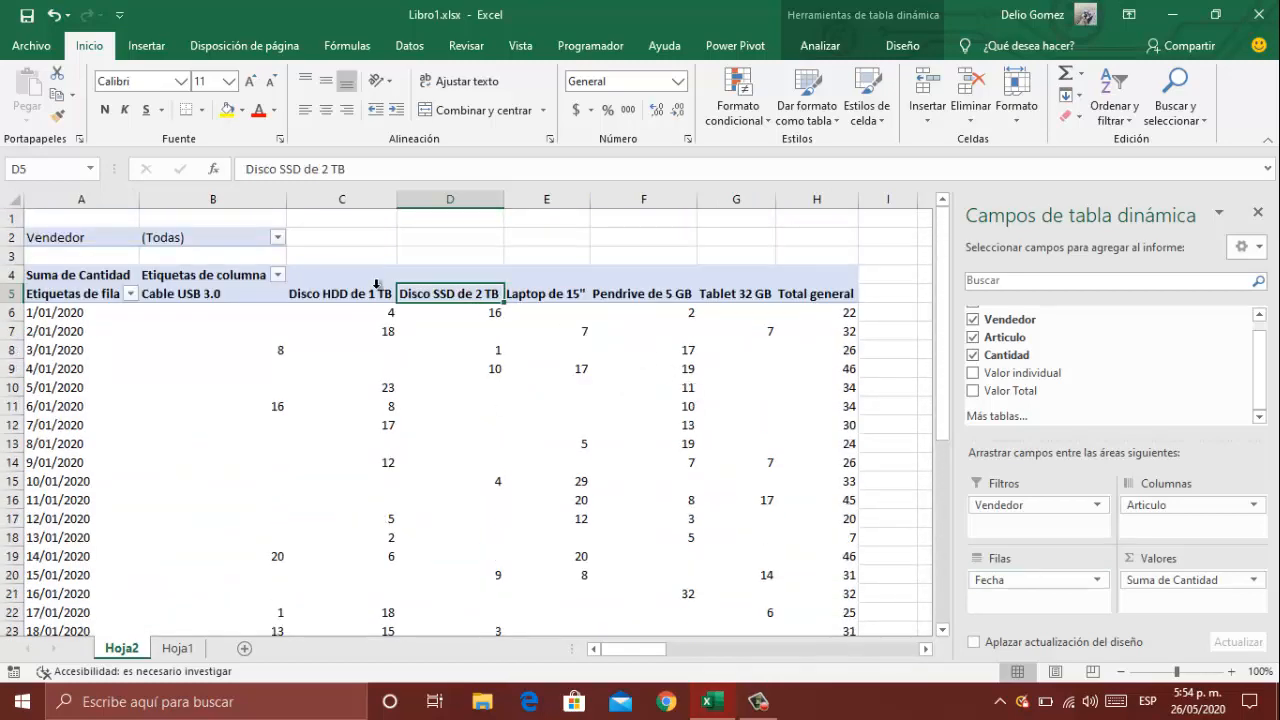
Filter the pivot table by Vendedor to show only the first listed salesperson's sales.
{"action": "left_click", "coordinate": [278, 239]}
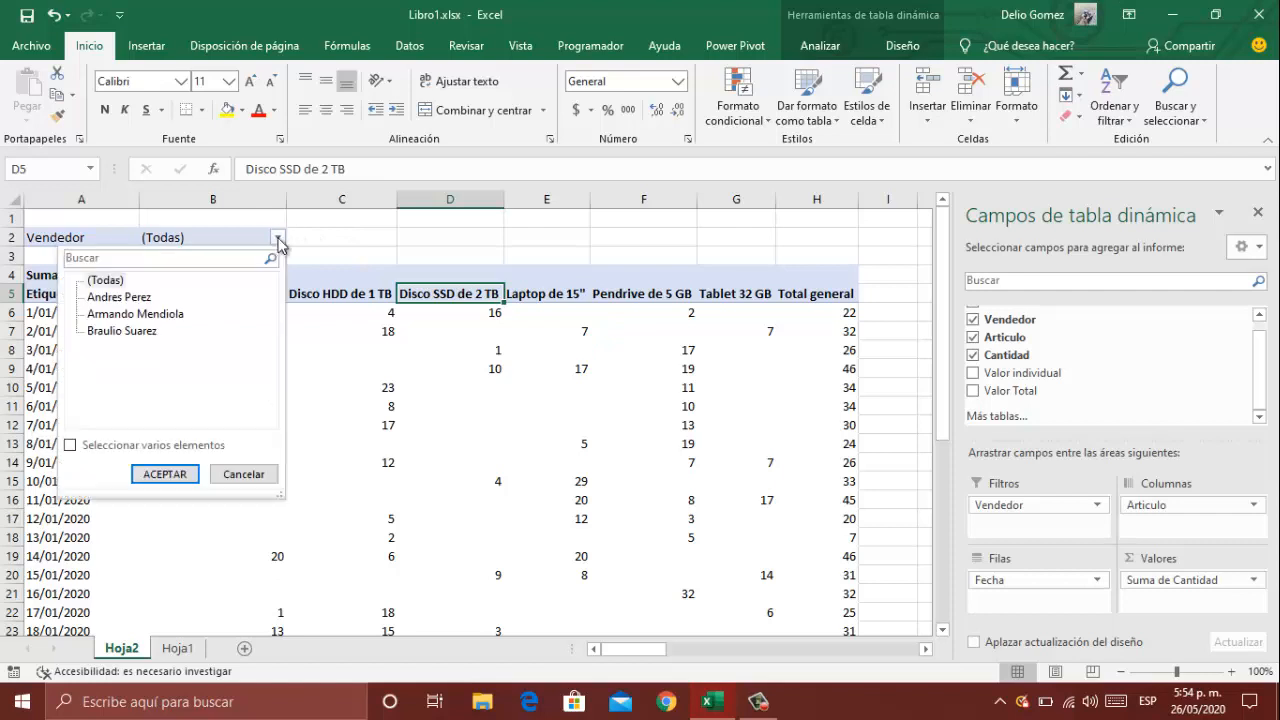
{"action": "left_click", "coordinate": [110, 297]}
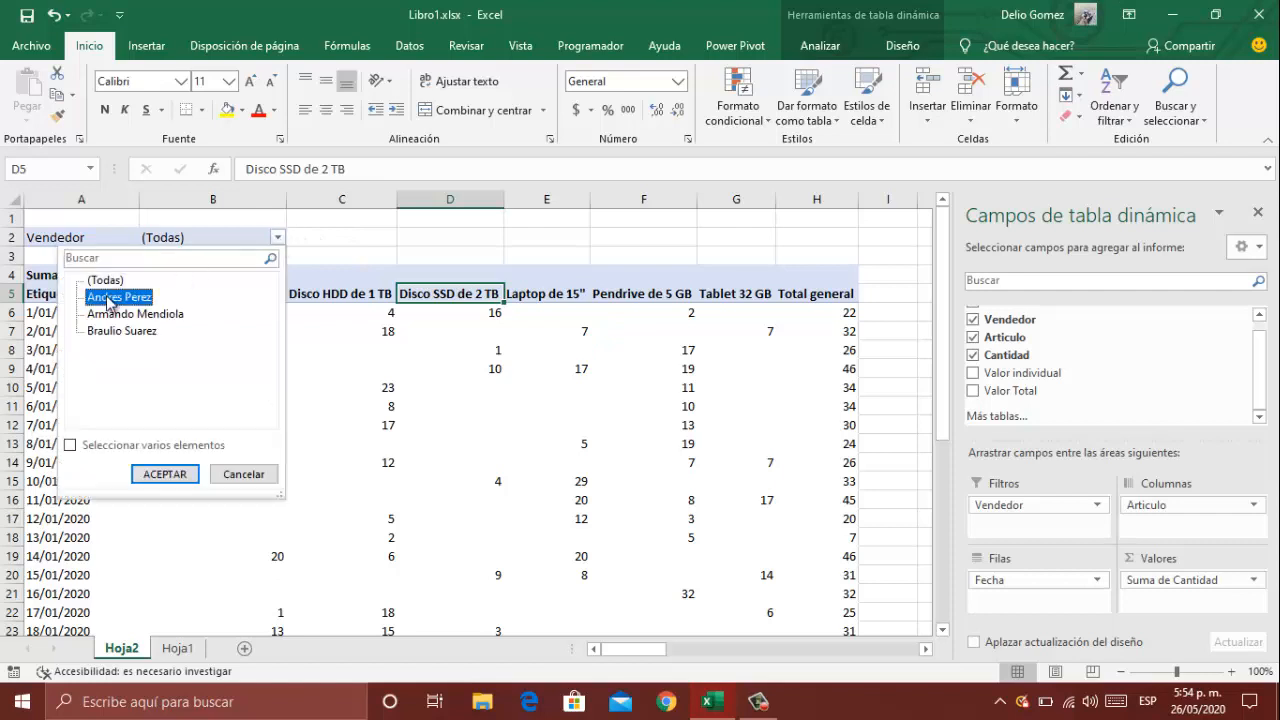
{"action": "left_click", "coordinate": [166, 476]}
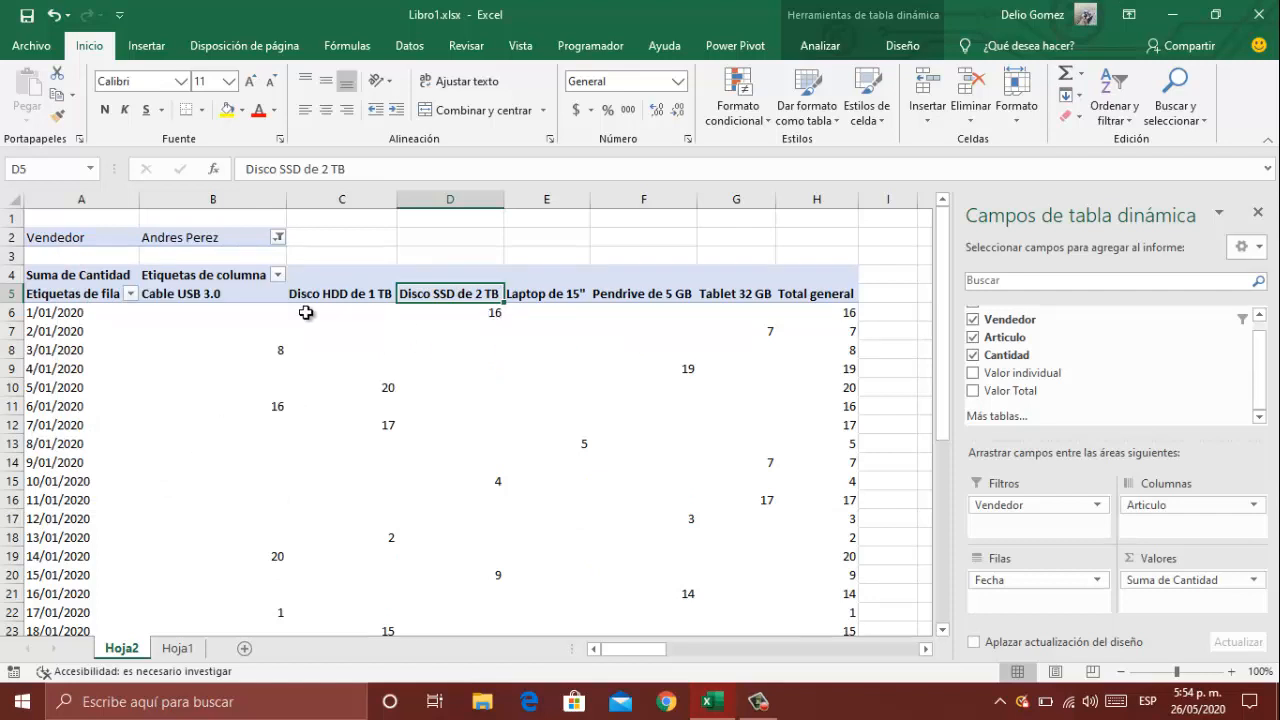
Examine the filtered salesperson's quantities per date and article against the Hoja1 sales data, and view the Vendedor filter options.
{"action": "scroll", "coordinate": [310, 315], "scroll_direction": "down", "scroll_amount": 8}
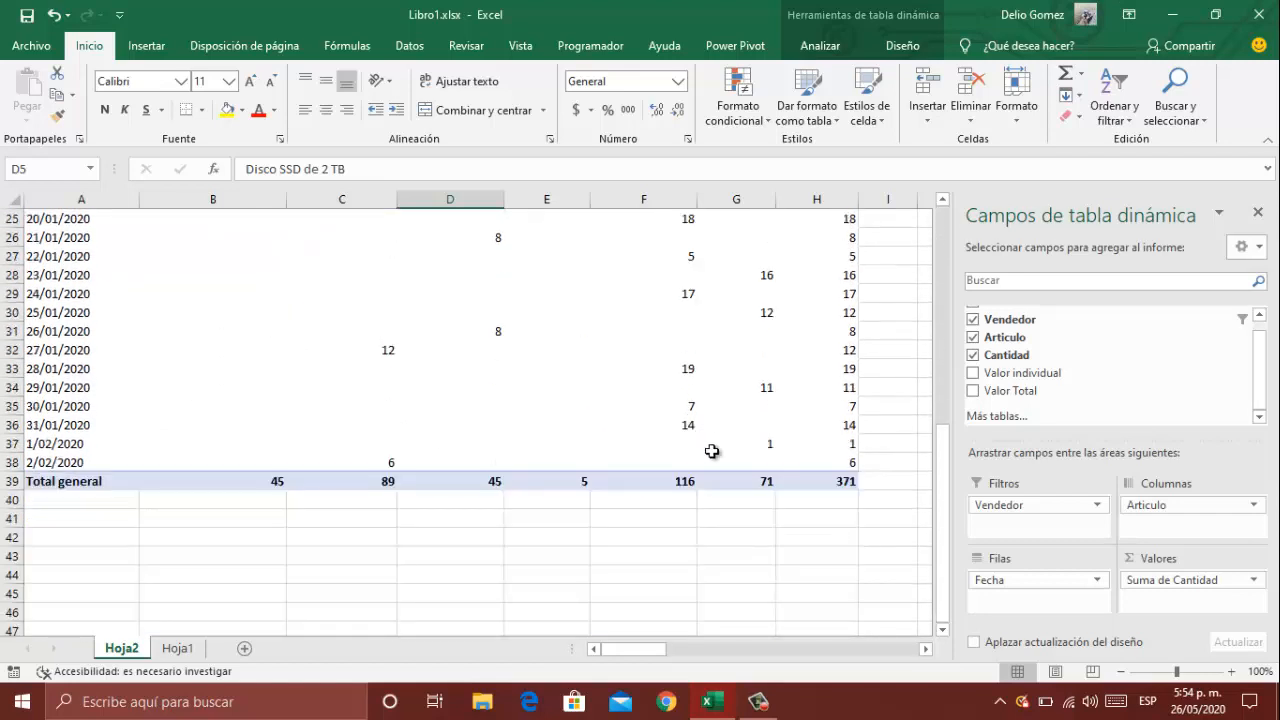
{"action": "left_click", "coordinate": [177, 649]}
{"action": "scroll", "coordinate": [68, 590], "scroll_direction": "down", "scroll_amount": 4}
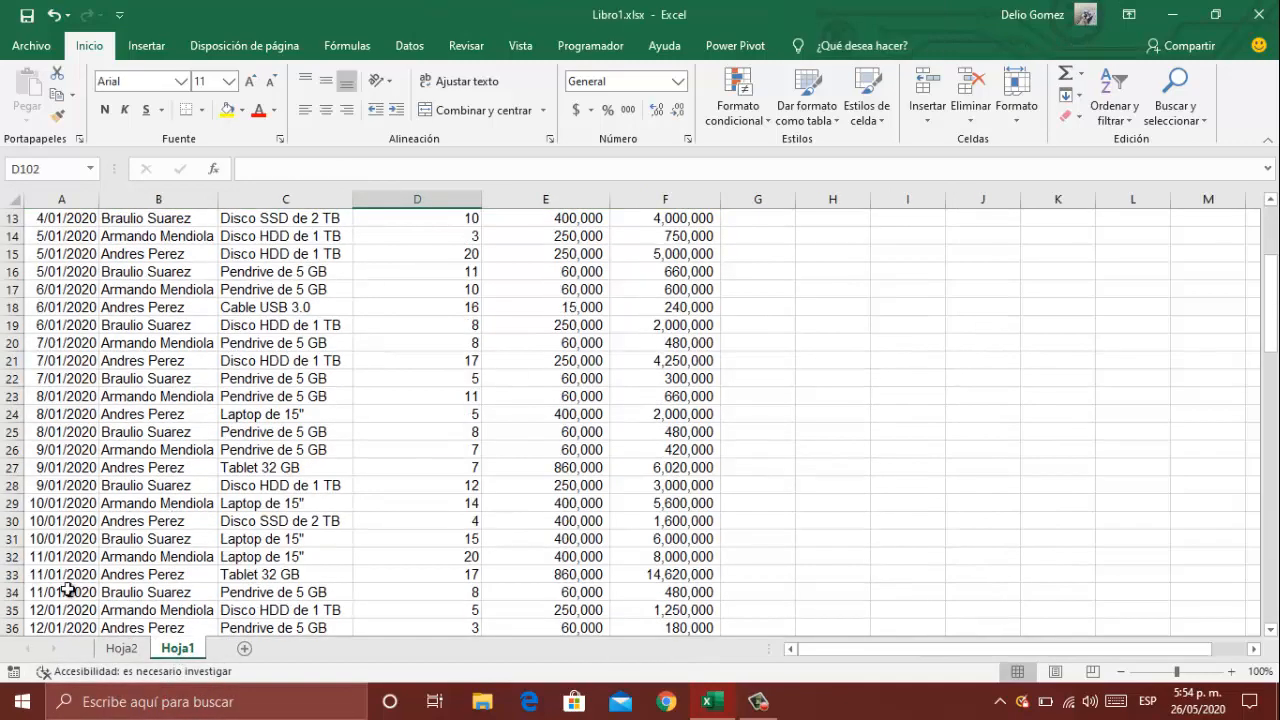
{"action": "scroll", "coordinate": [54, 492], "scroll_direction": "down", "scroll_amount": 4}
{"action": "left_click", "coordinate": [121, 648]}
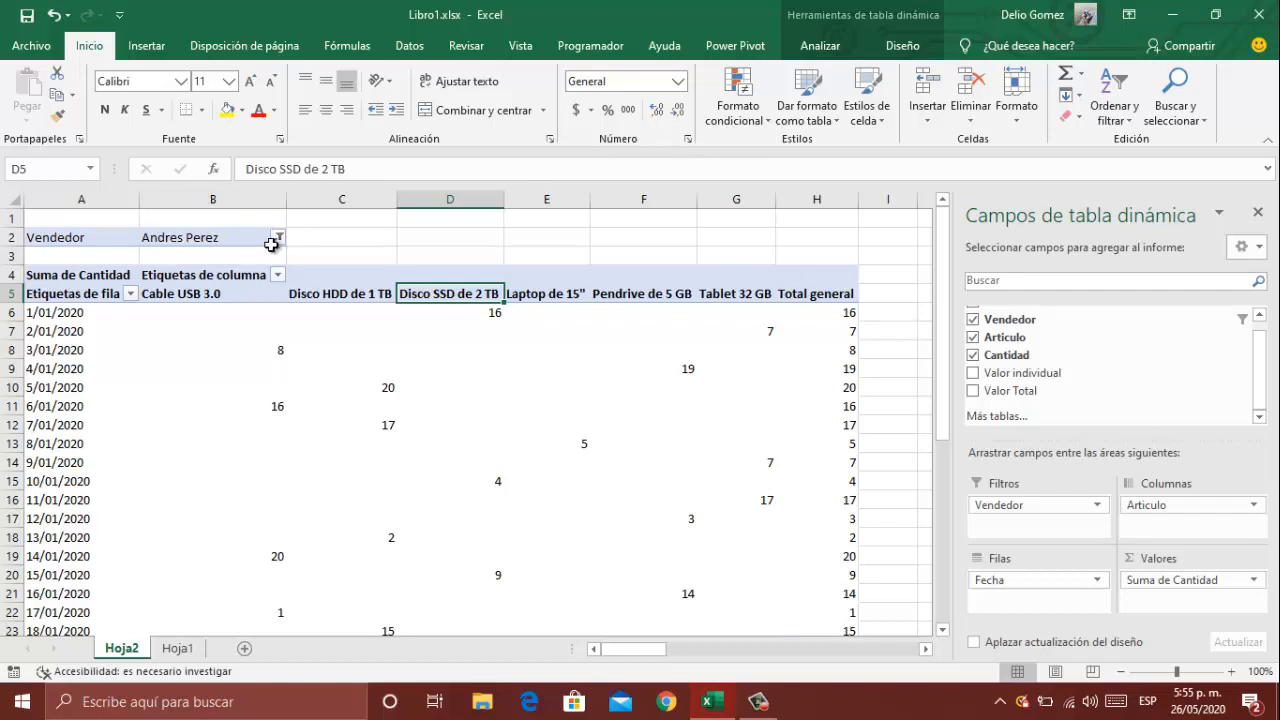
{"action": "scroll", "coordinate": [641, 241], "scroll_direction": "down", "scroll_amount": 2}
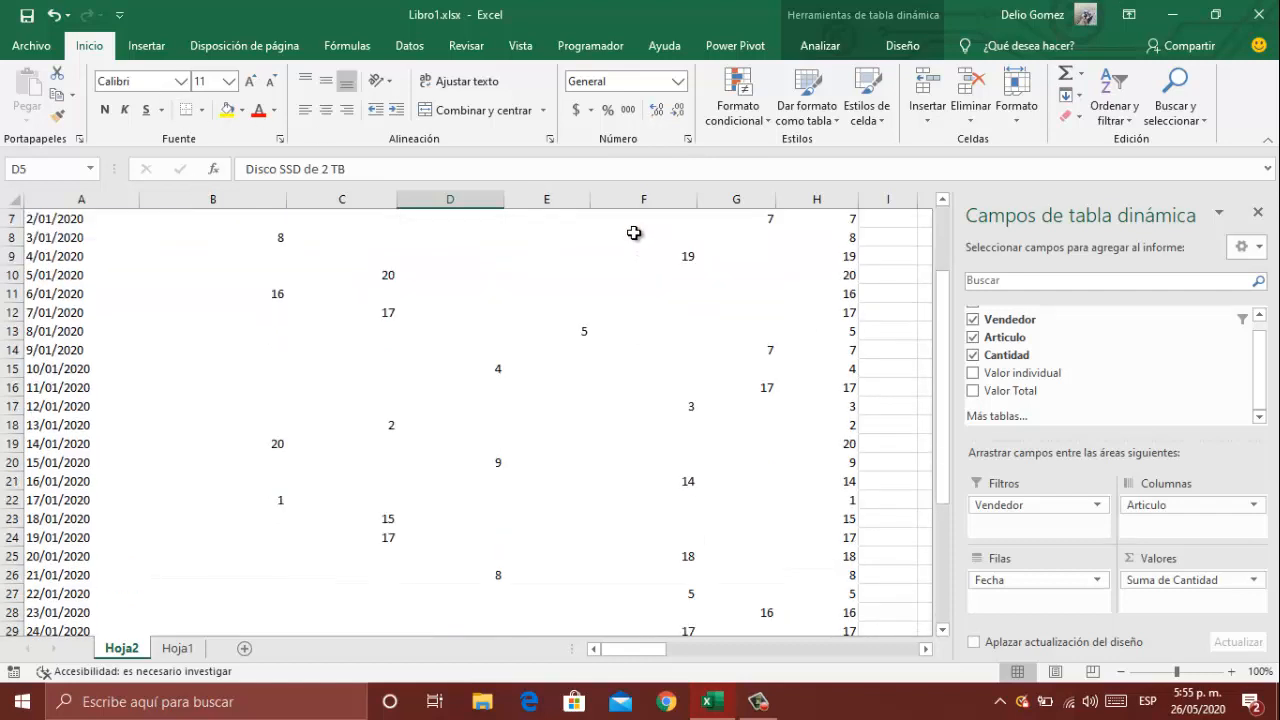
{"action": "scroll", "coordinate": [628, 300], "scroll_direction": "up", "scroll_amount": 2}
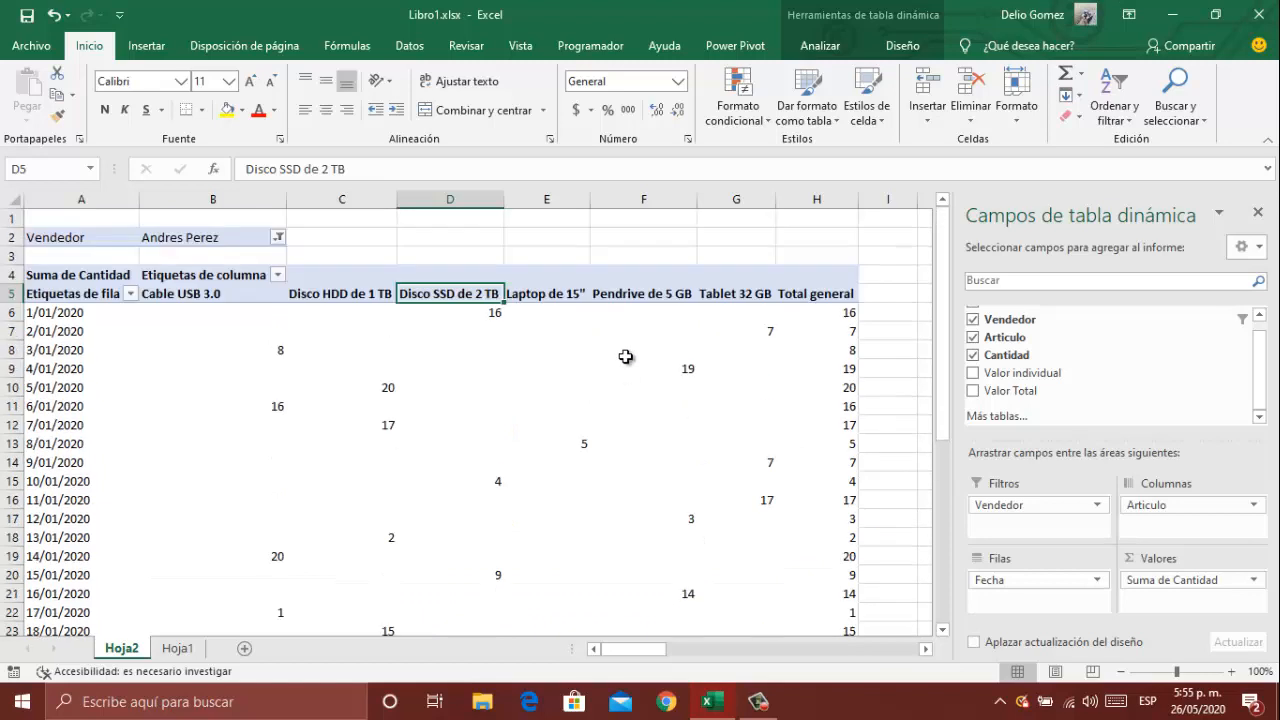
{"action": "mouse_move", "coordinate": [625, 357]}
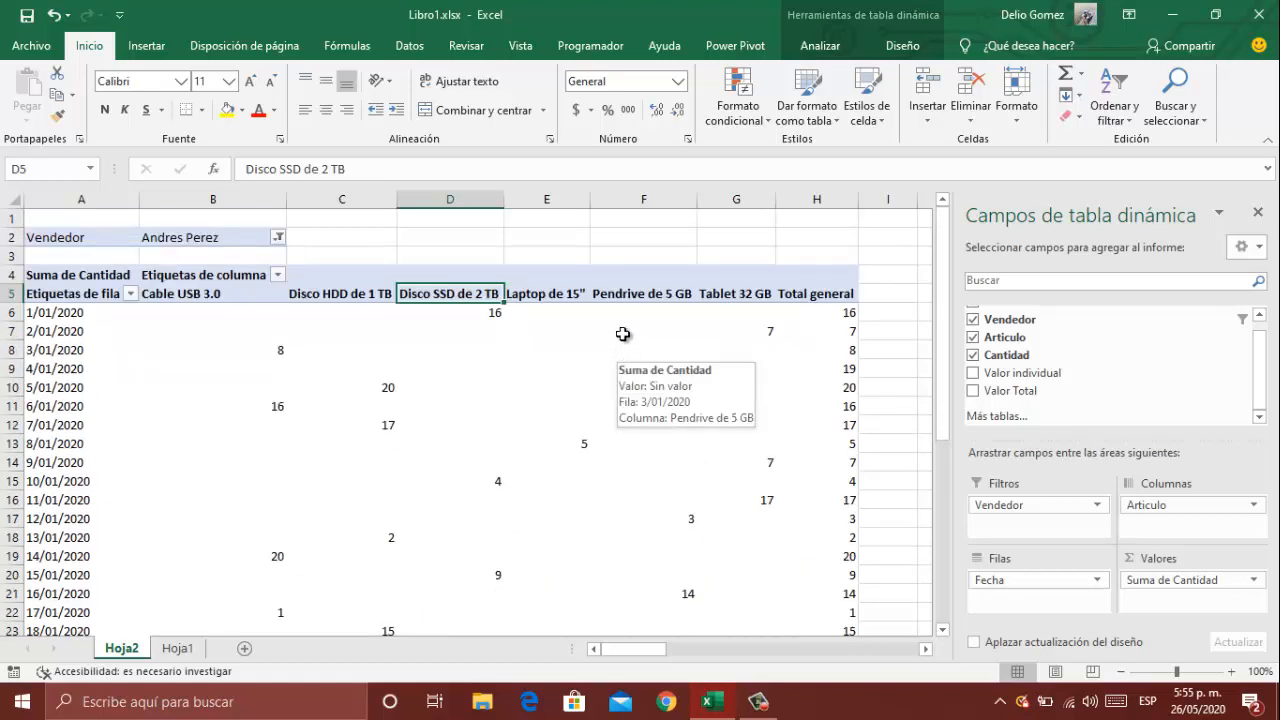
{"action": "left_click", "coordinate": [278, 239]}
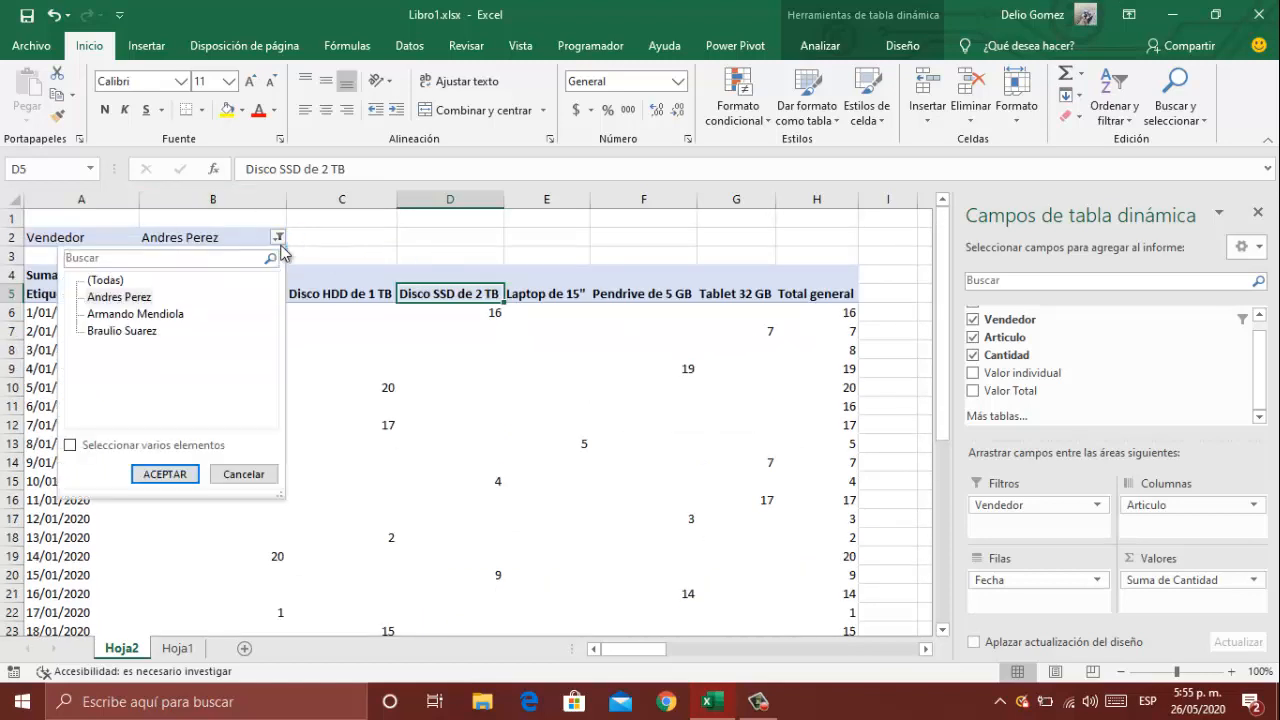
{"action": "key", "text": "Escape"}
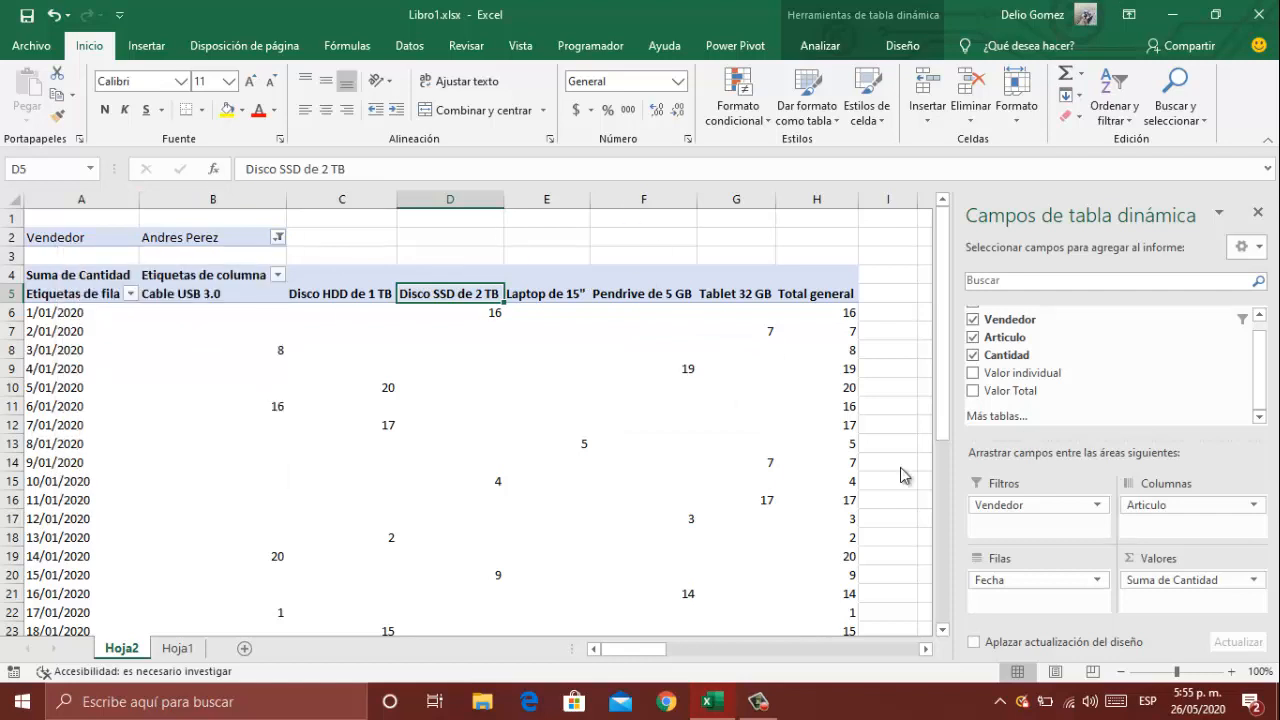